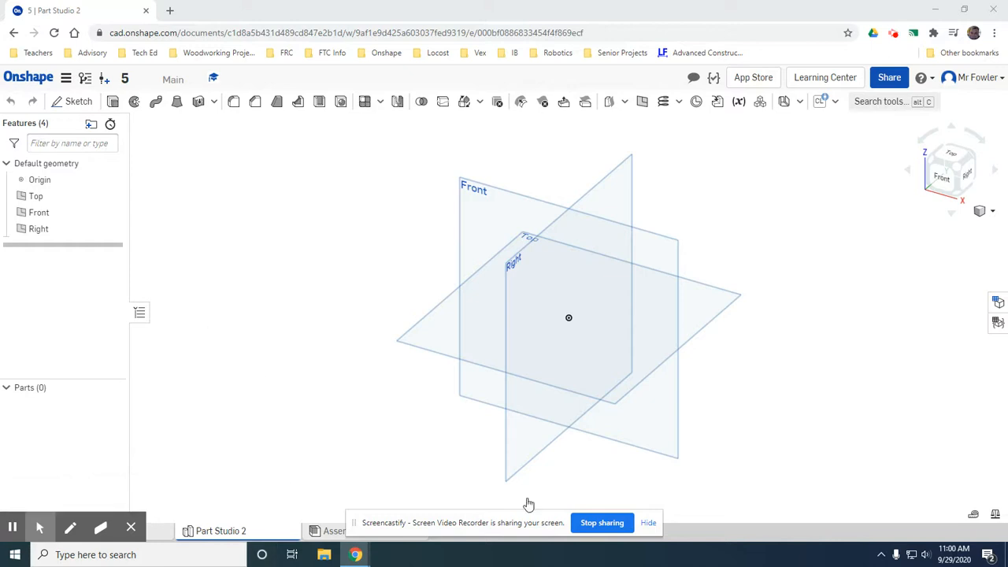
- Start a sketch on the Top plane and draw a rectangle 130 mm wide and 40 mm high above the origin
click(75, 100)
click(420, 336)
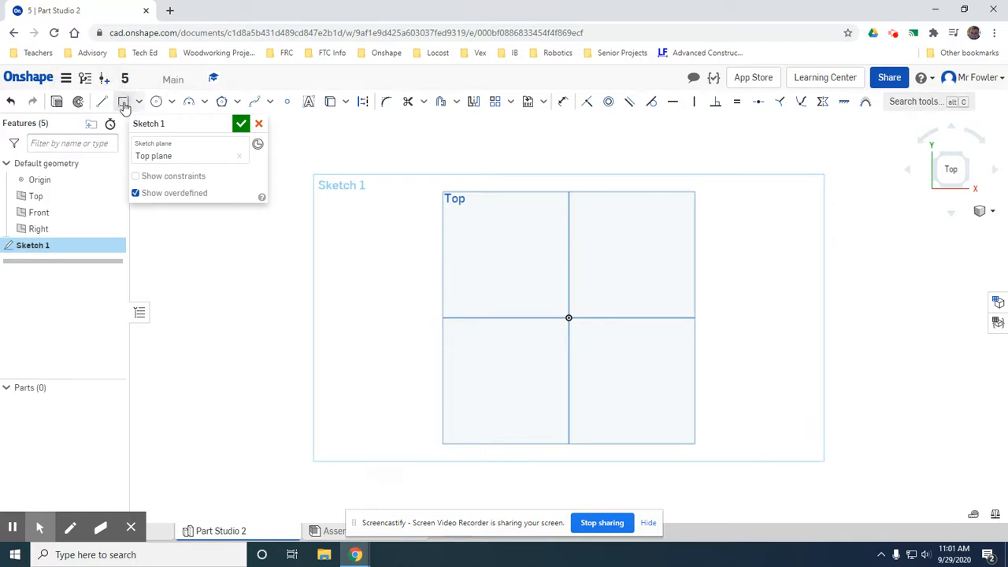
click(123, 102)
click(719, 215)
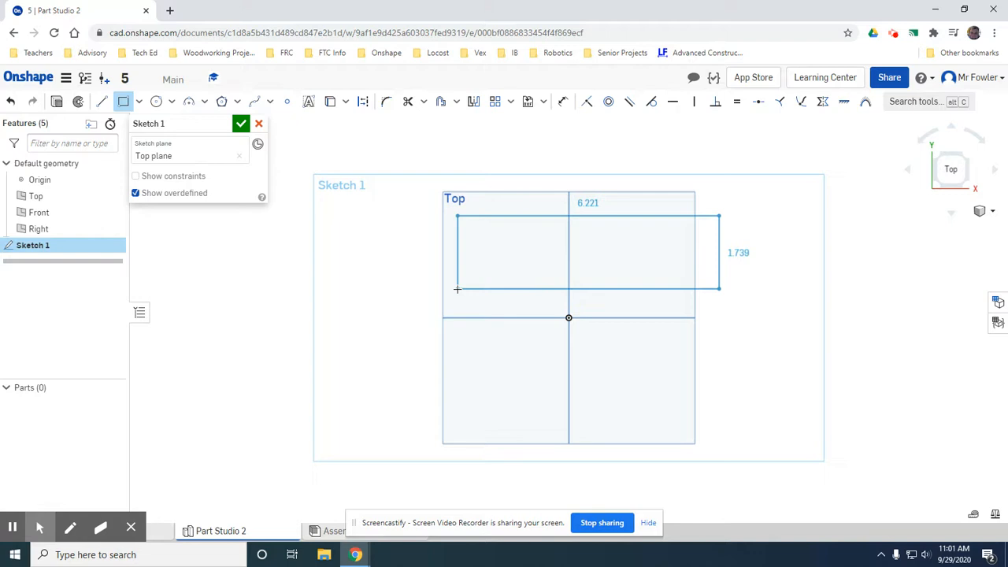
click(462, 288)
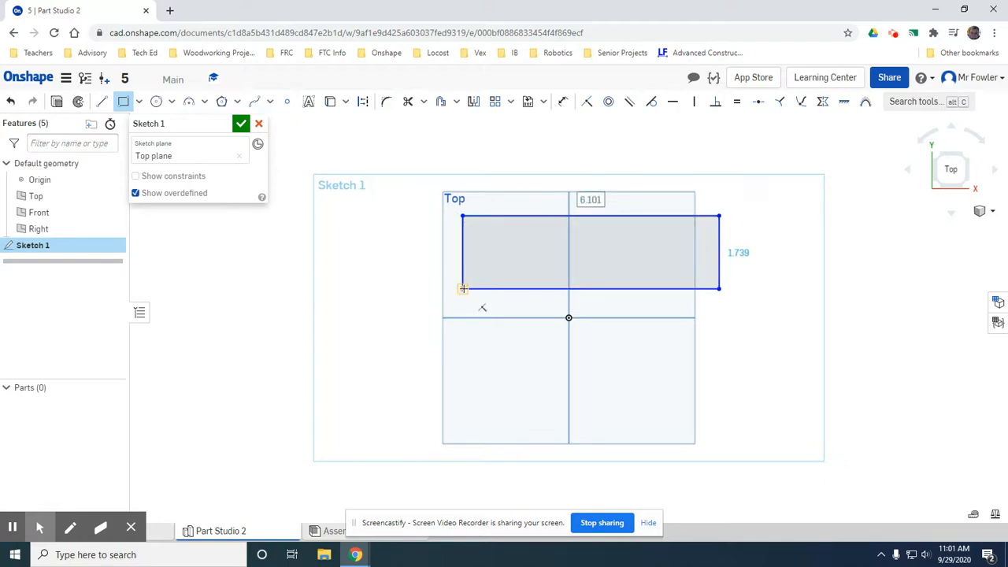
text(130mm)
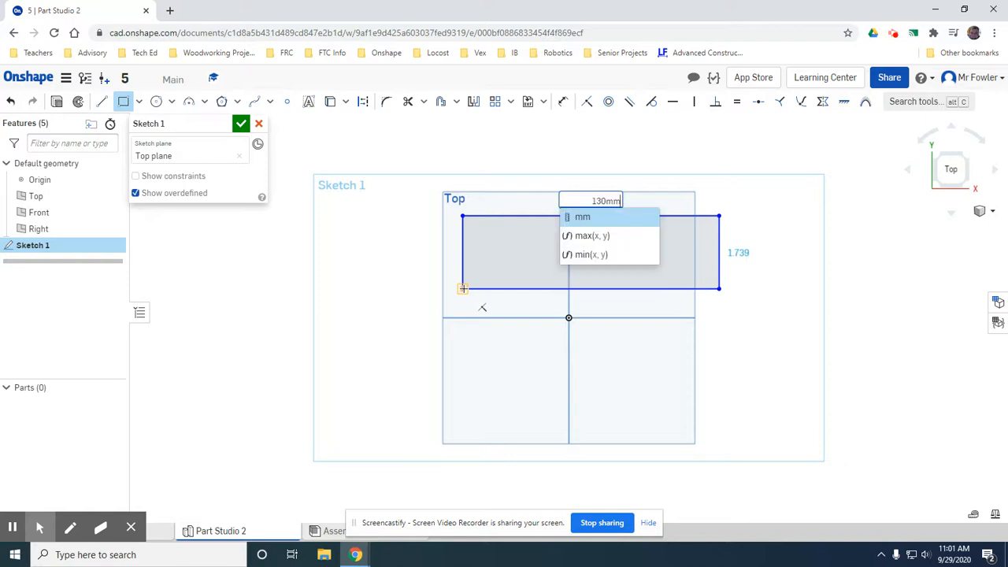
key(Return)
text(40mm)
key(Return)
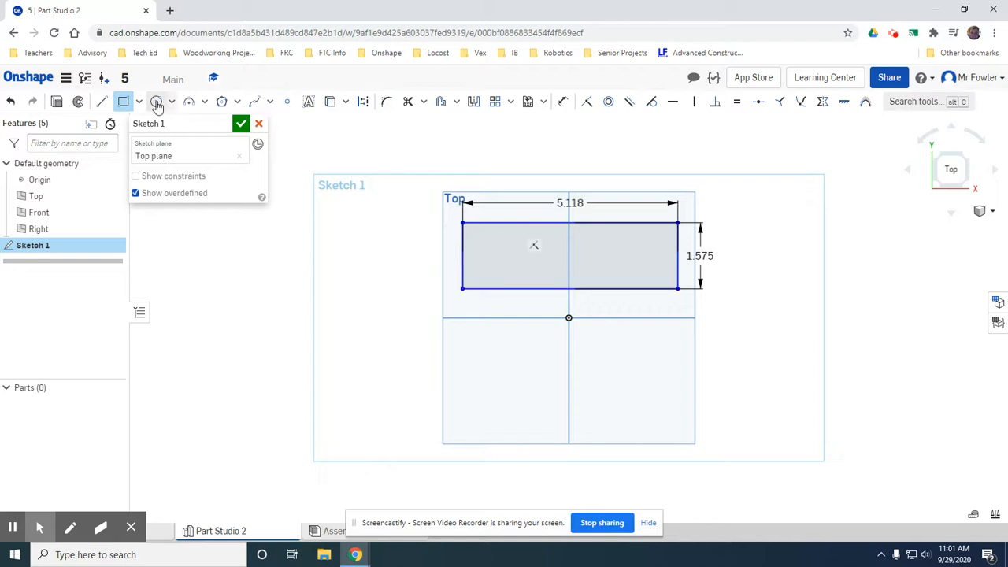
- Draw a circle centred on the midpoint of the rectangle's left edge, reaching its upper corner, and delete the circle's diameter dimension
click(156, 101)
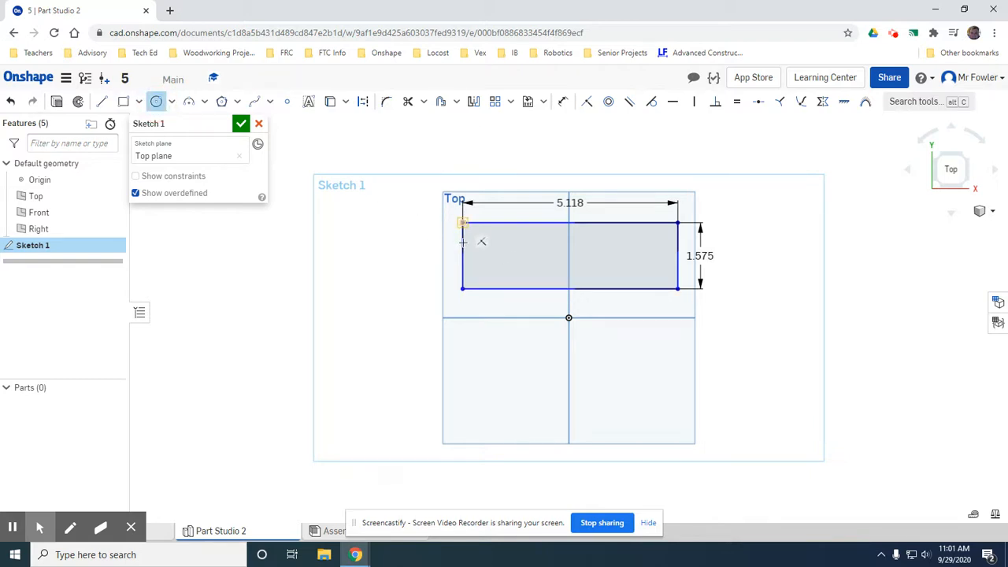
click(462, 256)
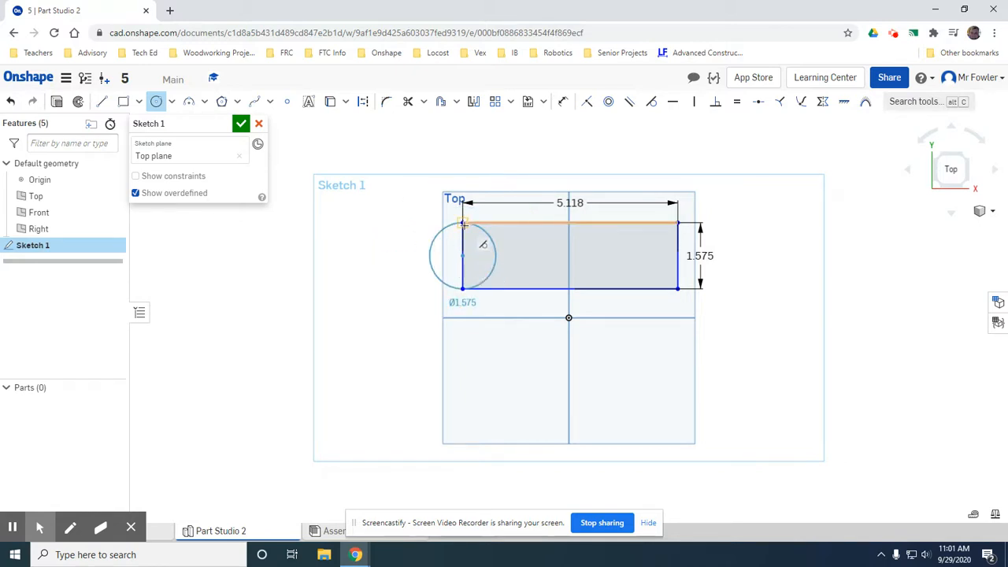
click(463, 224)
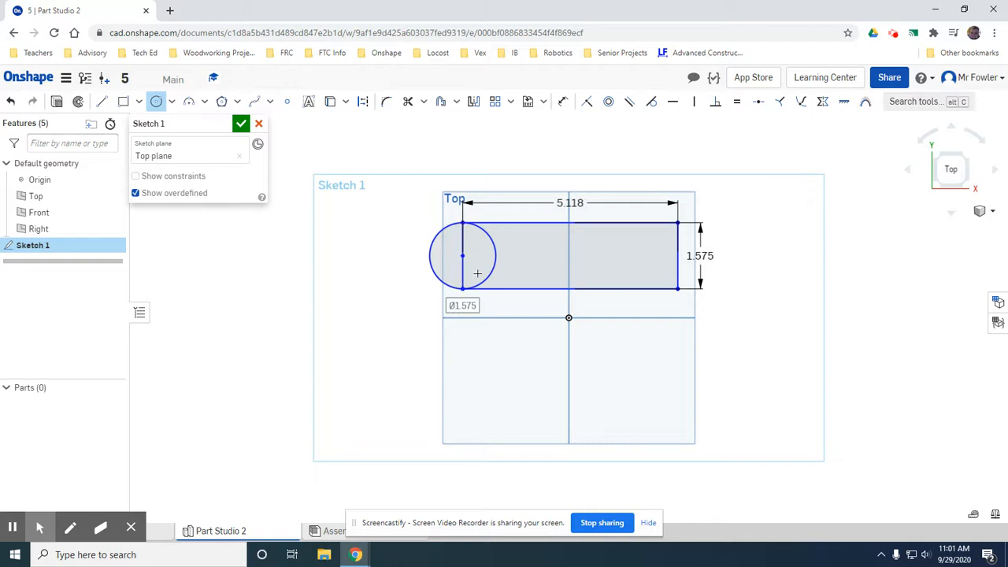
key(Return)
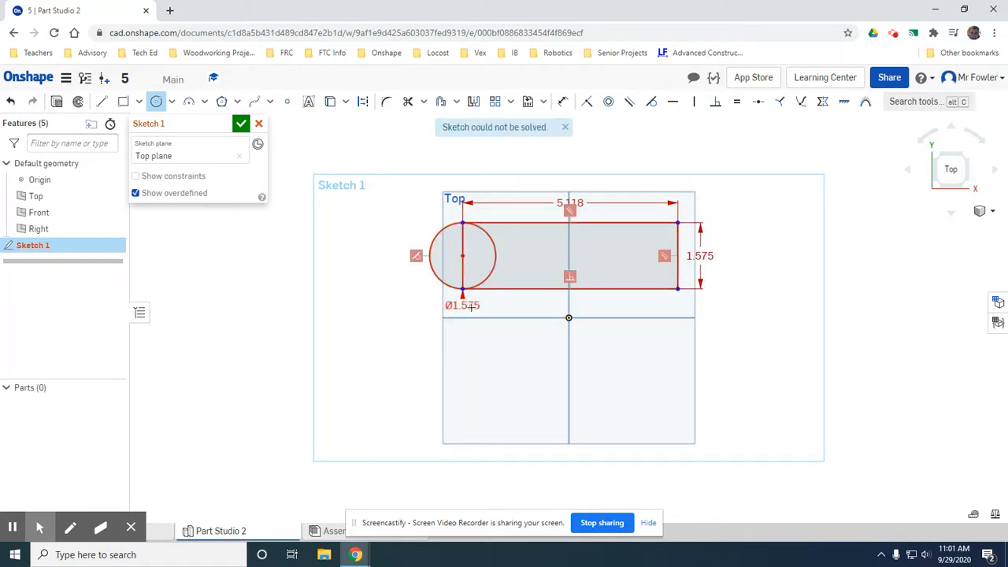
key(Escape)
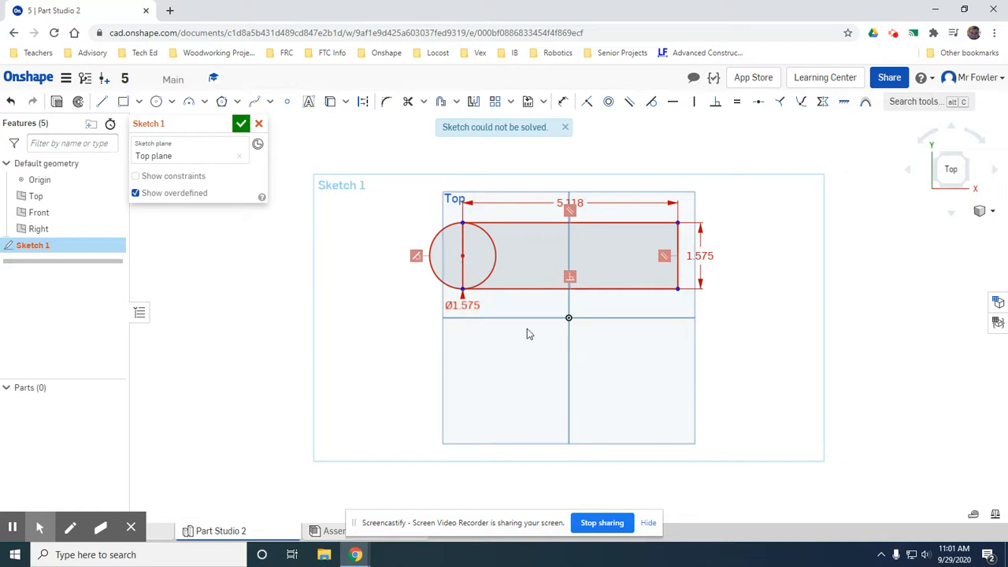
right_click(463, 306)
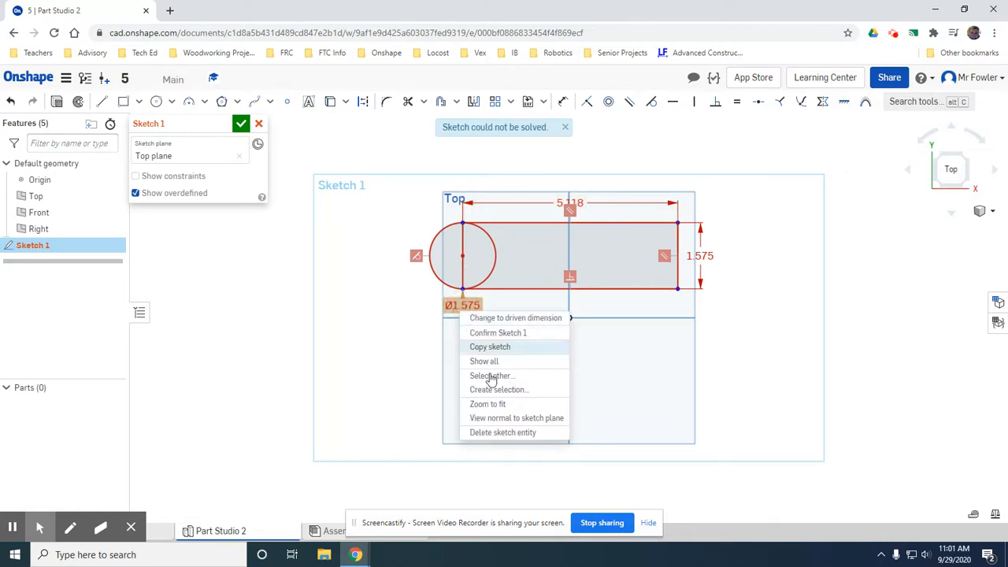
click(516, 432)
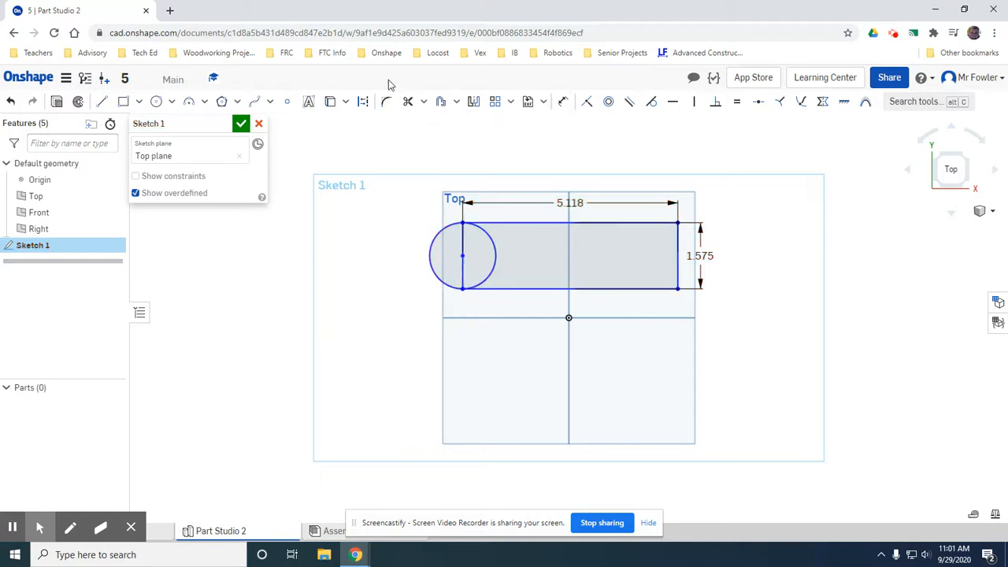
- Trim the half of the circle inside the rectangle and the rectangle's left edge to leave a rounded end
click(408, 102)
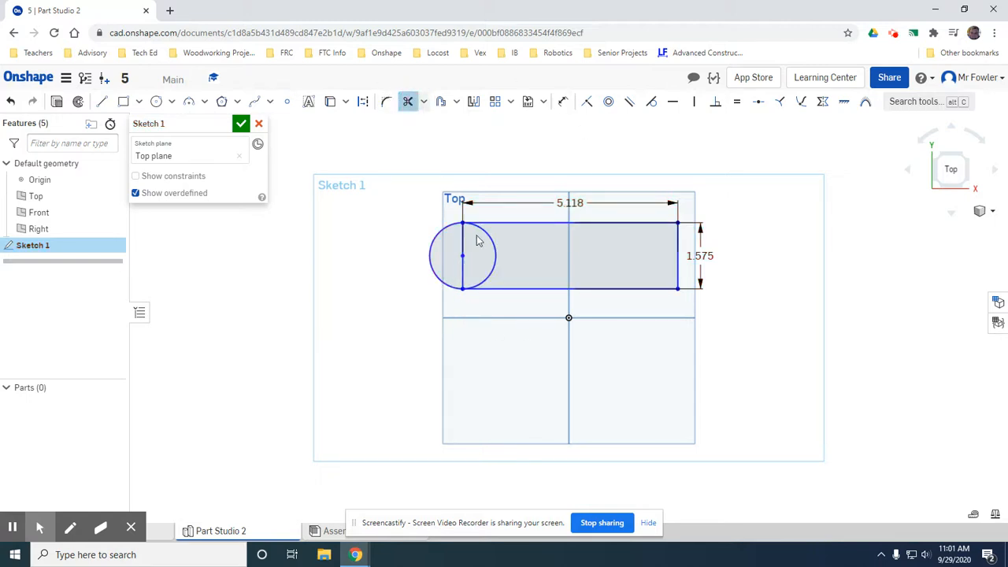
click(491, 265)
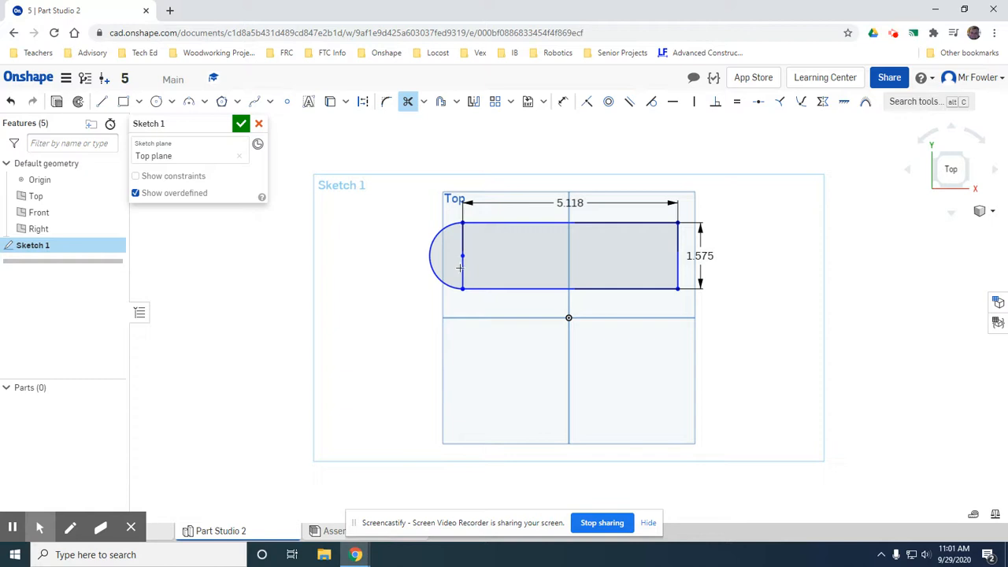
click(461, 270)
click(462, 239)
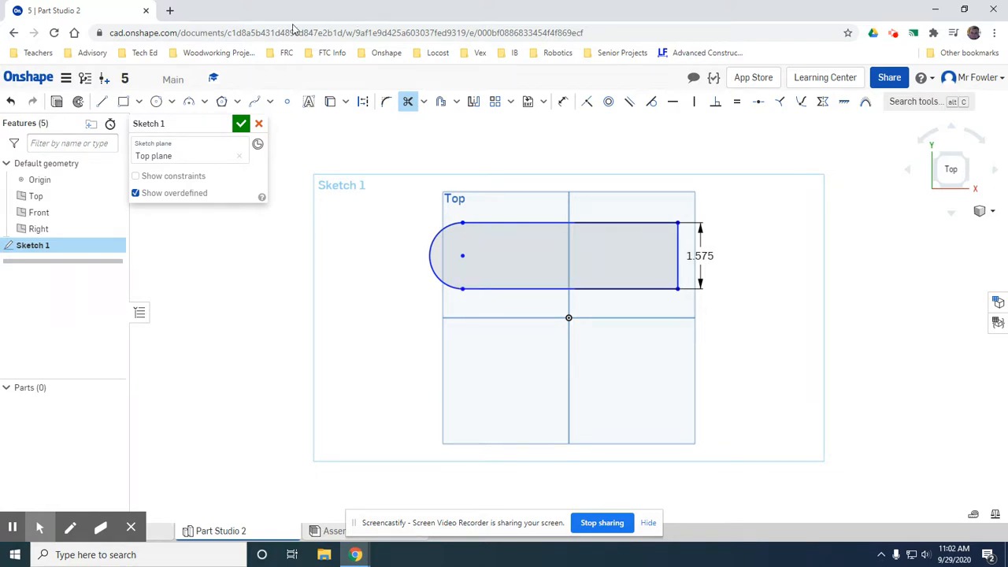
- Draw a 20 mm diameter circle concentric with the rounded end
click(156, 100)
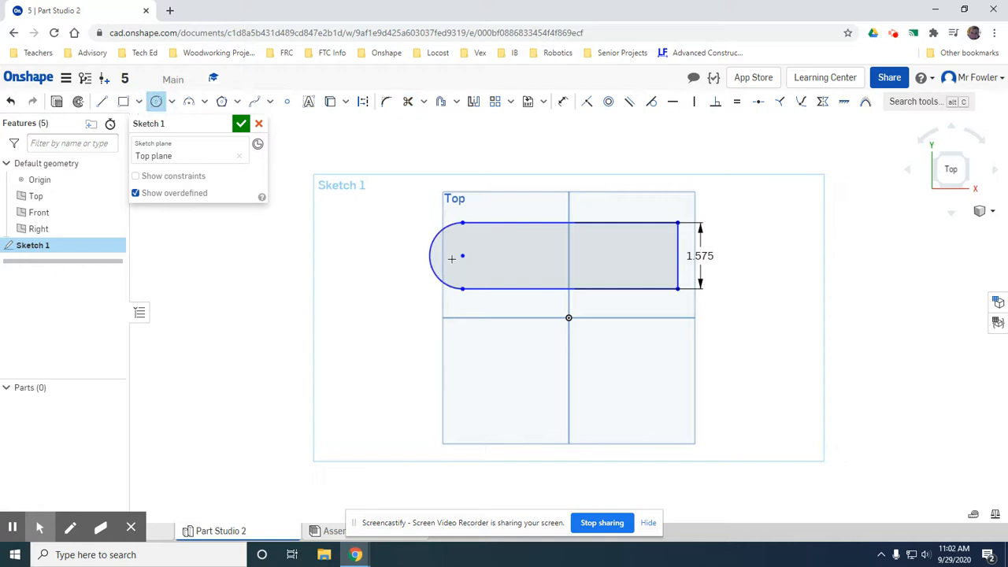
click(462, 254)
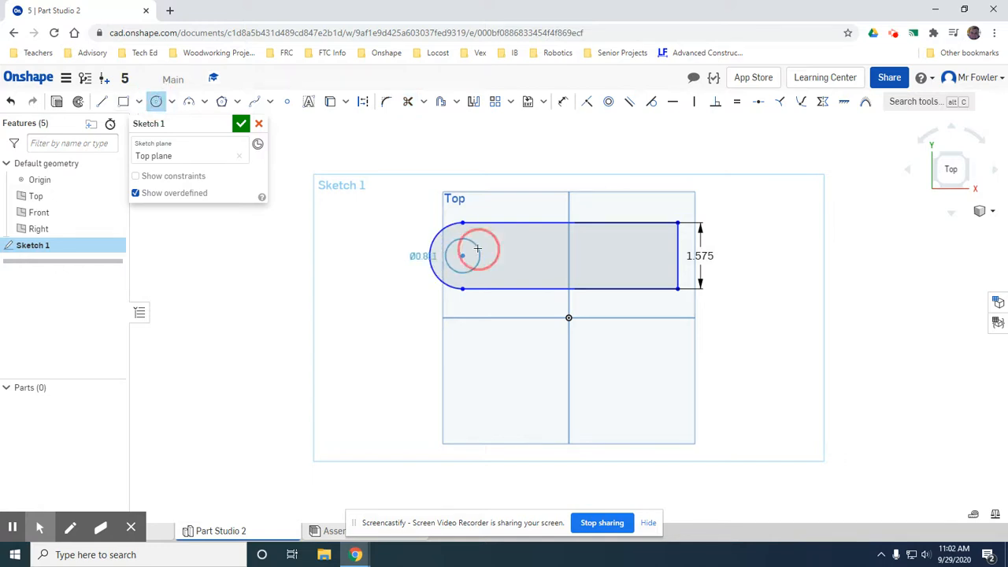
text(20mm)
key(Return)
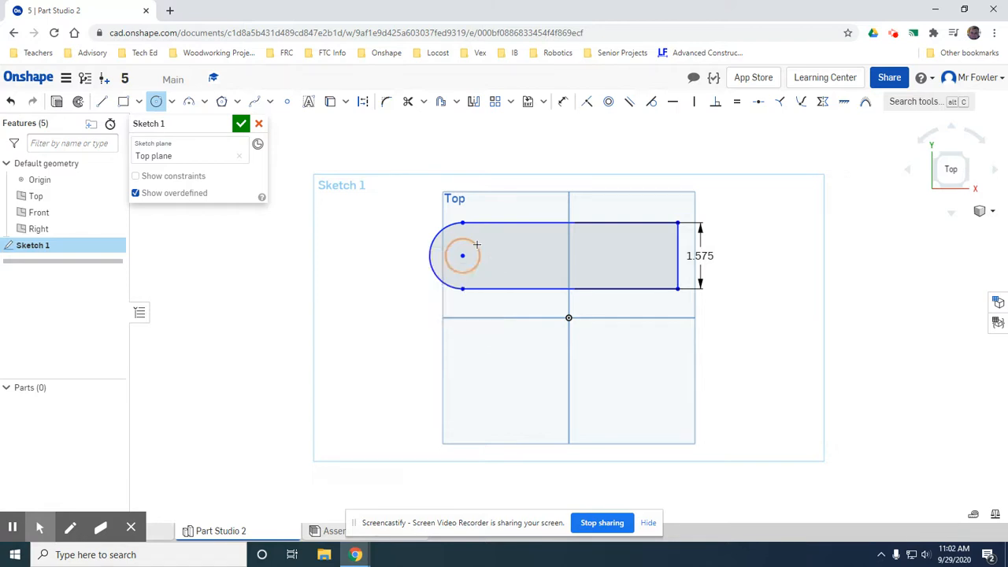
- Draw a second 20 mm diameter circle to the right of the first, level with its centre
click(541, 256)
click(544, 248)
text(20)
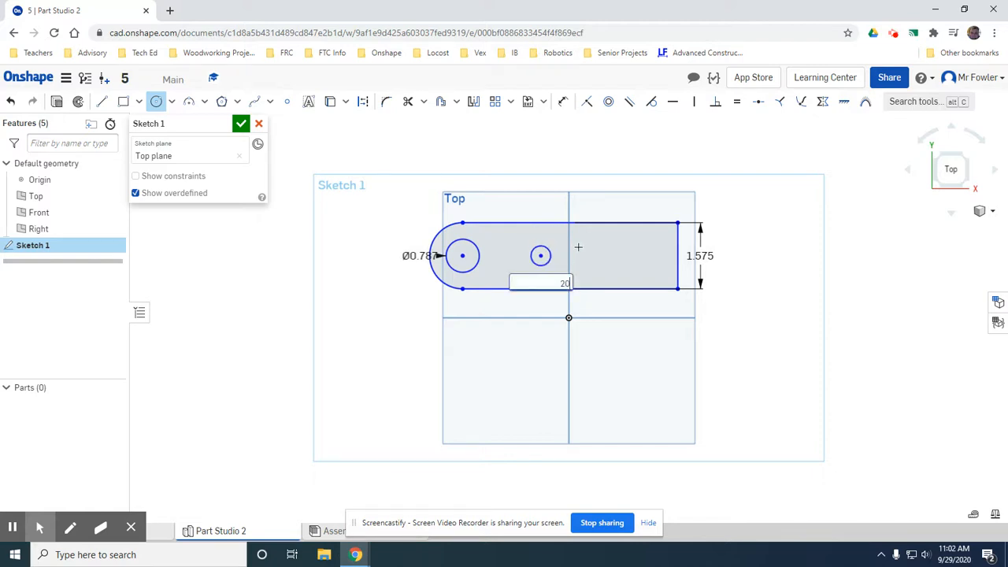
text(mm)
key(Return)
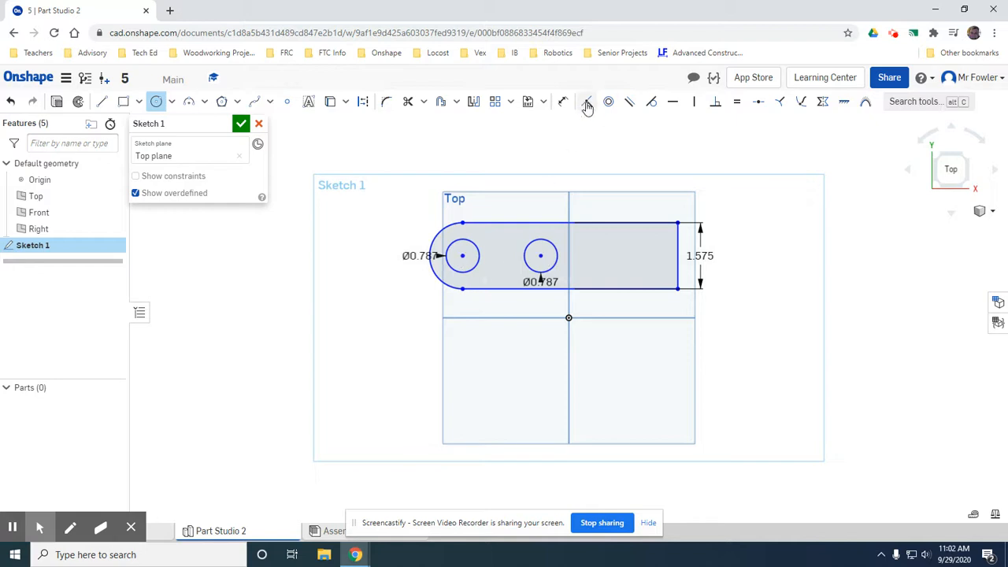
- Dimension the distance between the two circle centres as 40 mm
click(560, 103)
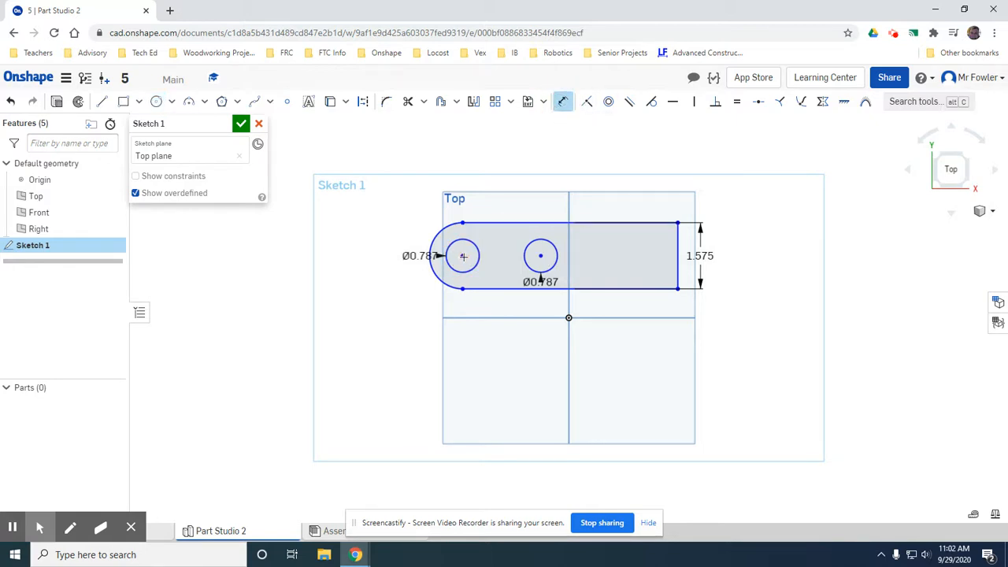
click(540, 255)
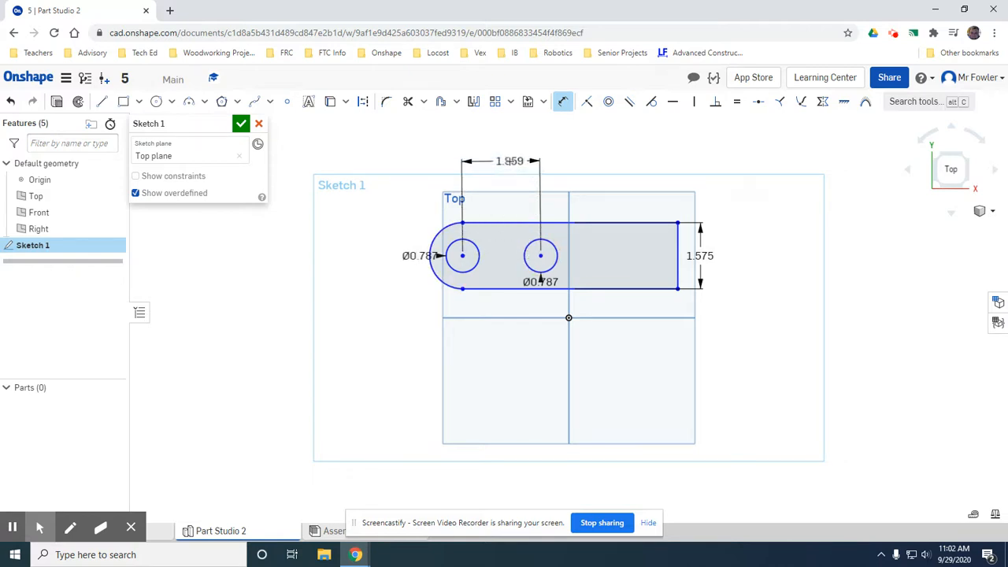
click(509, 167)
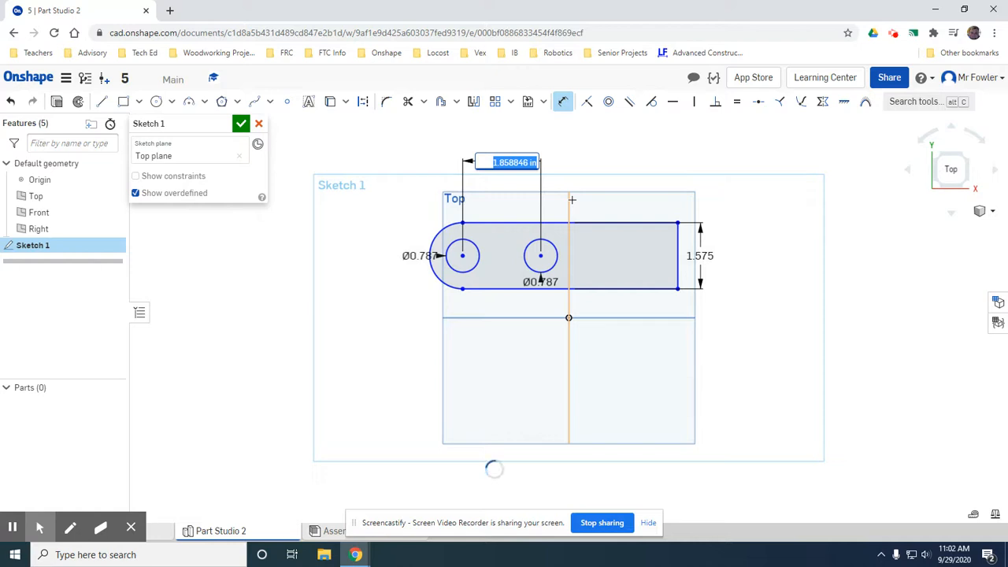
text(40mm)
key(Return)
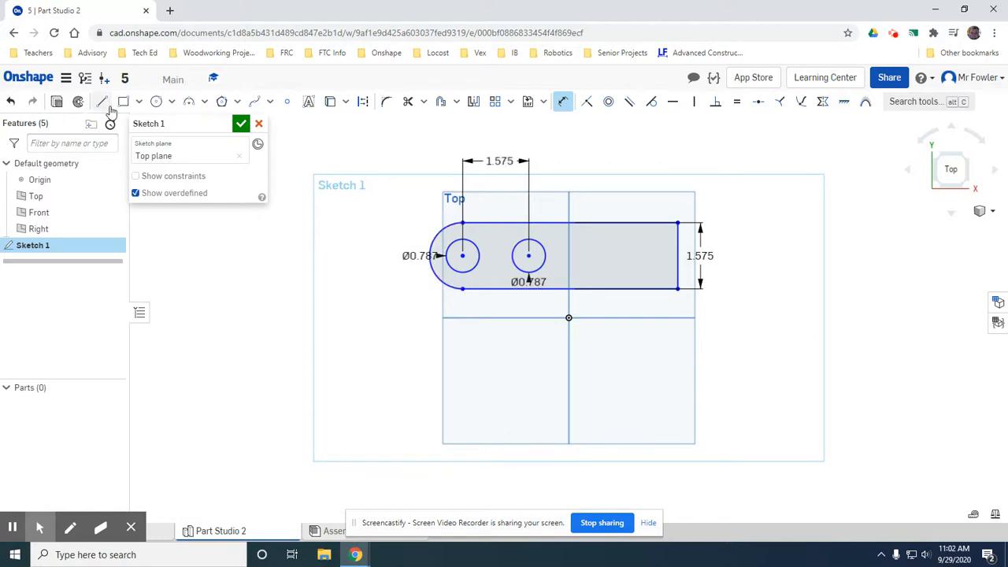
- Draw two horizontal lines, about 3.2 in and 3.3 in long, one above and one below the two circles
click(101, 104)
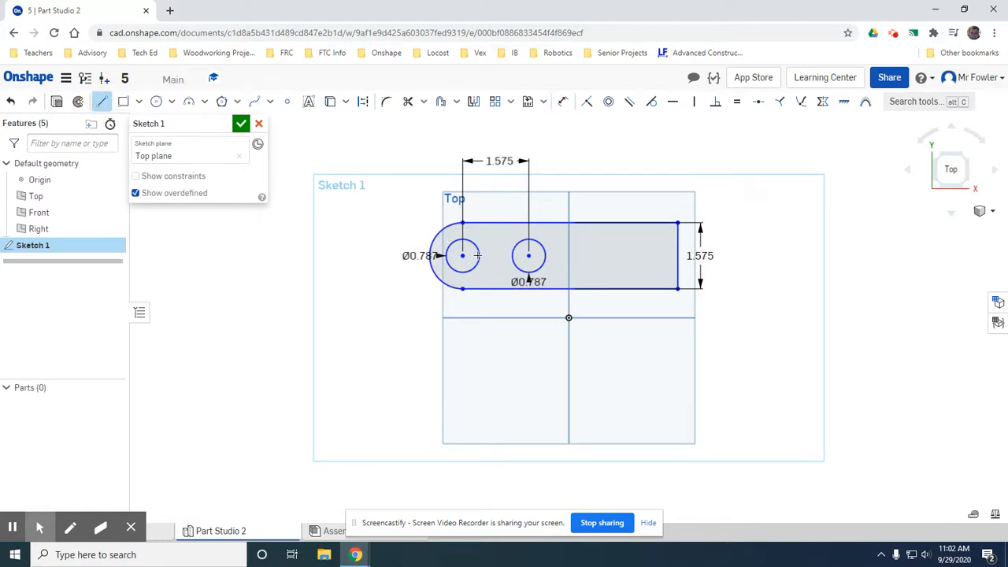
click(451, 233)
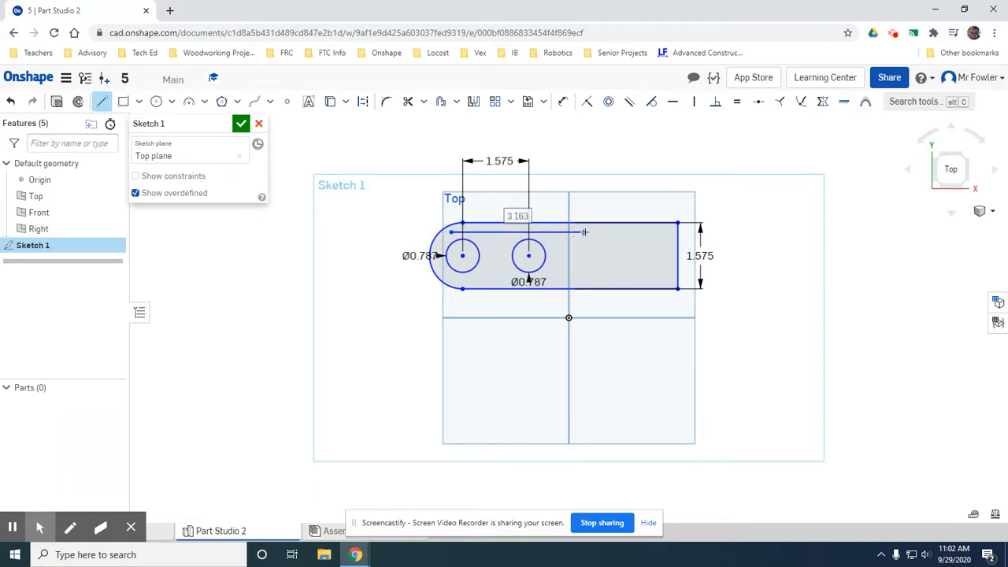
click(583, 232)
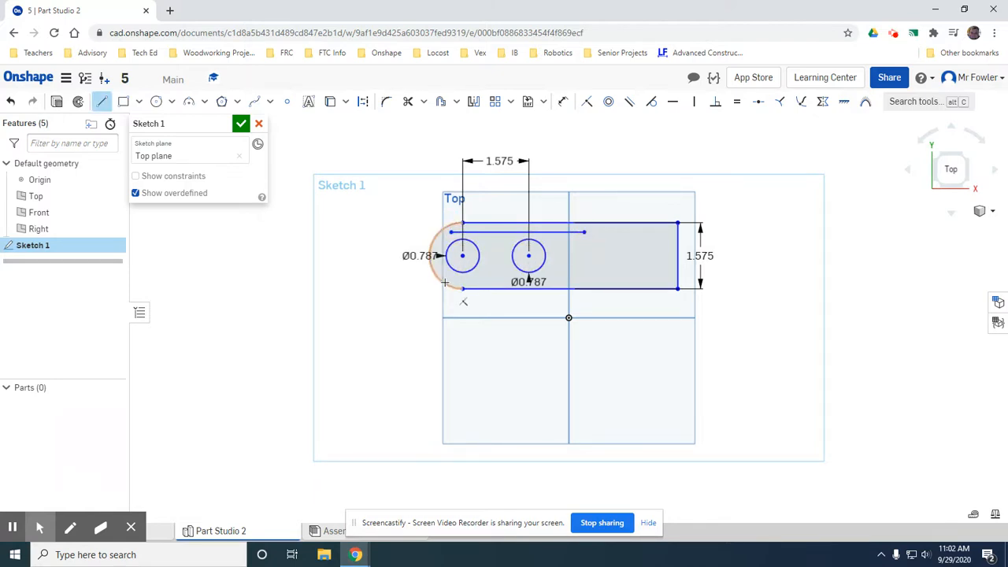
click(451, 281)
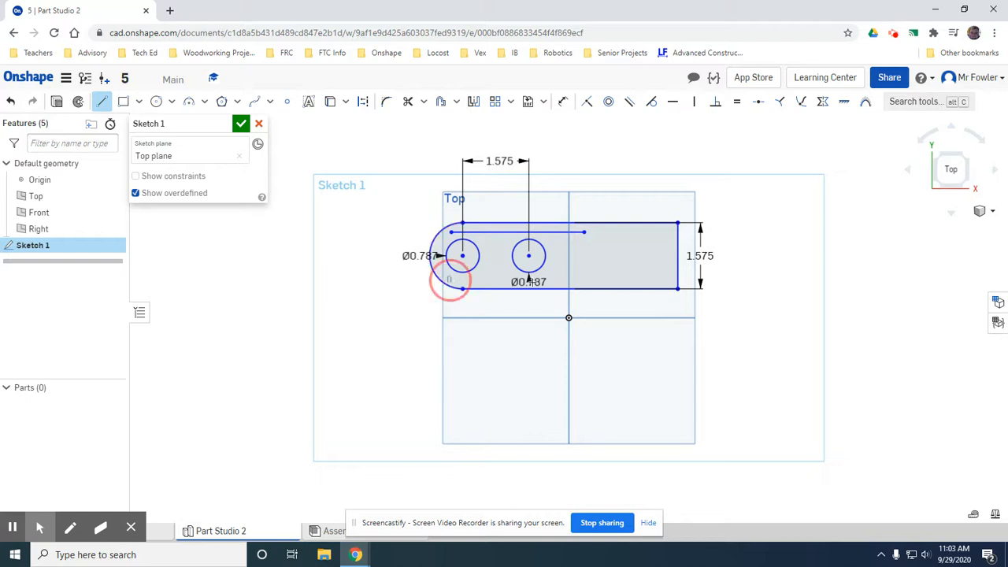
click(588, 277)
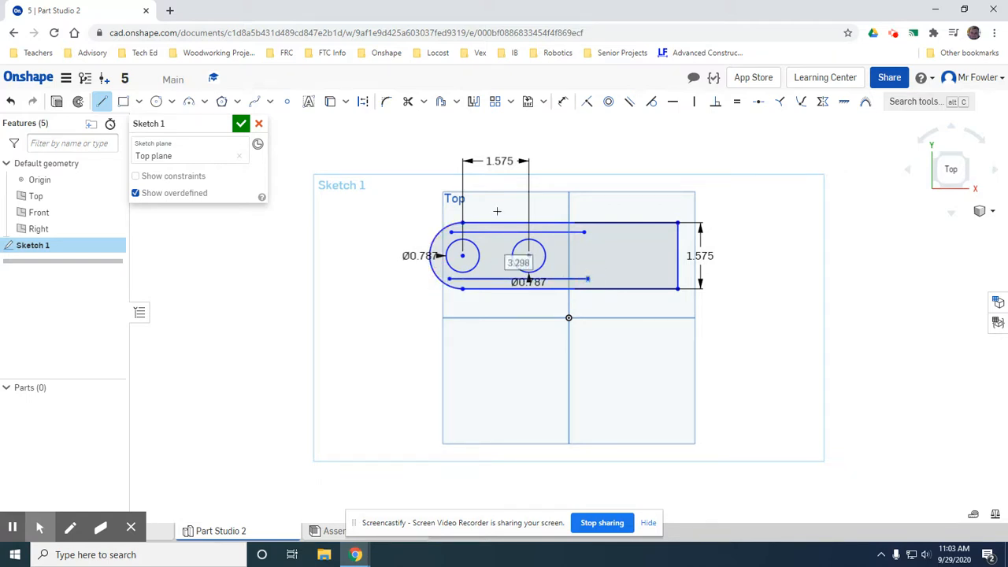
key(Escape)
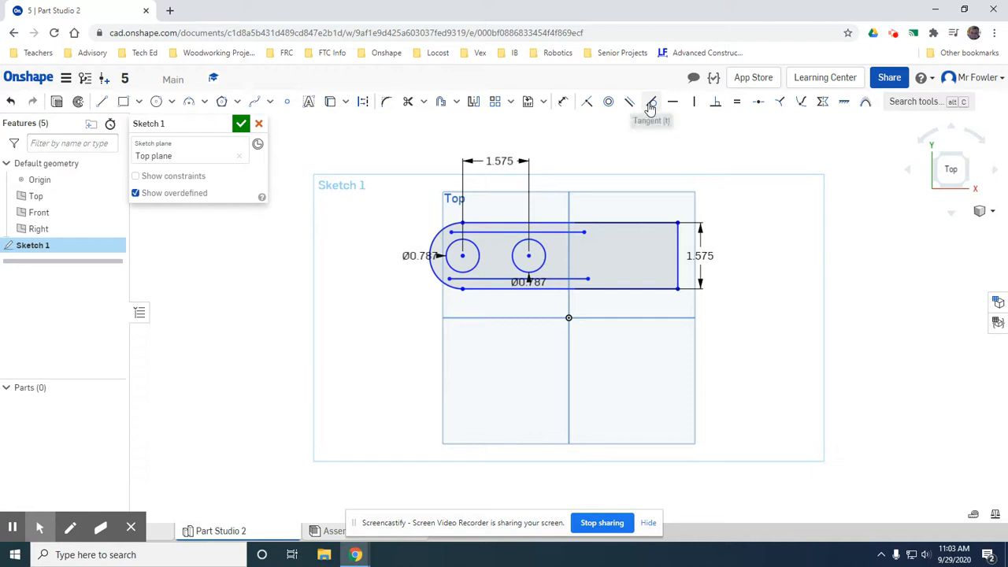
- Make the upper and lower horizontal lines tangent to the left circle
click(652, 102)
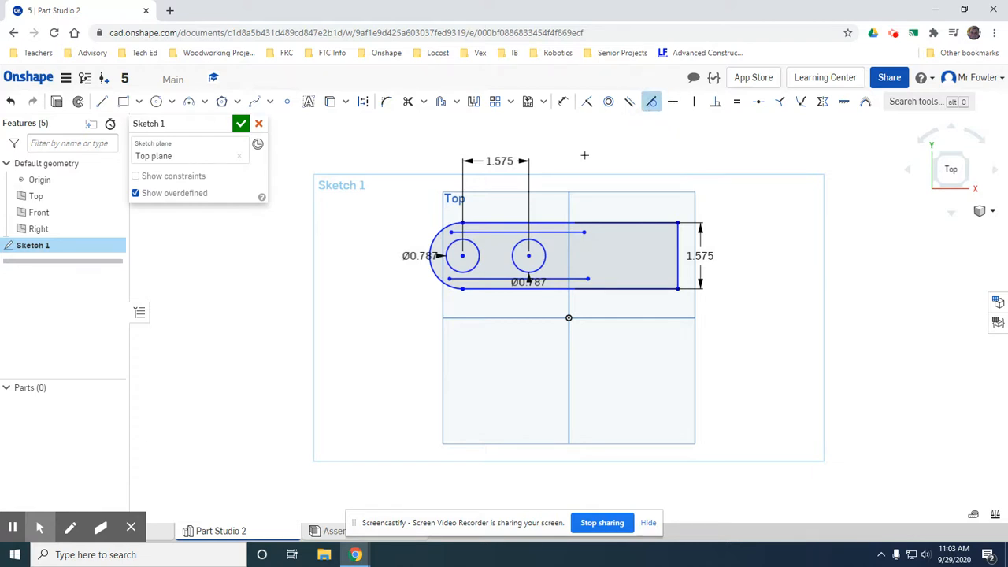
click(471, 232)
click(471, 240)
click(477, 278)
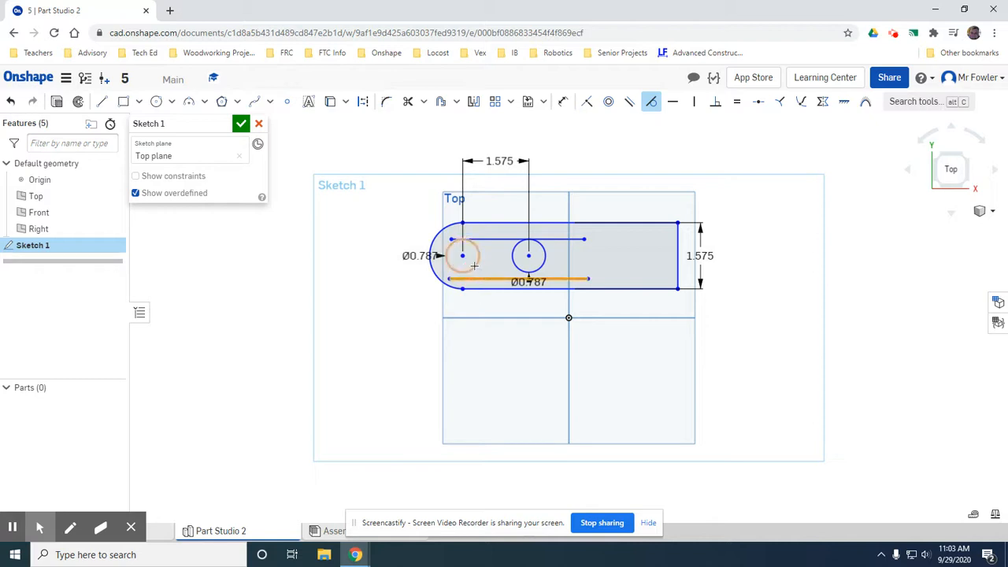
click(473, 268)
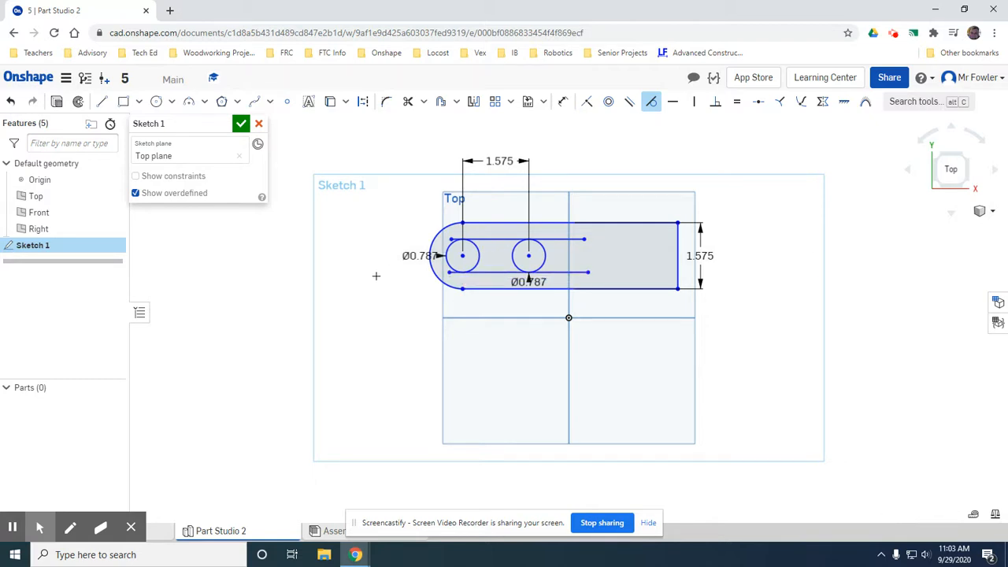
- Trim the overhanging ends of the tangent lines and the inner halves of both circles into a slot outline, and finish the sketch
click(408, 102)
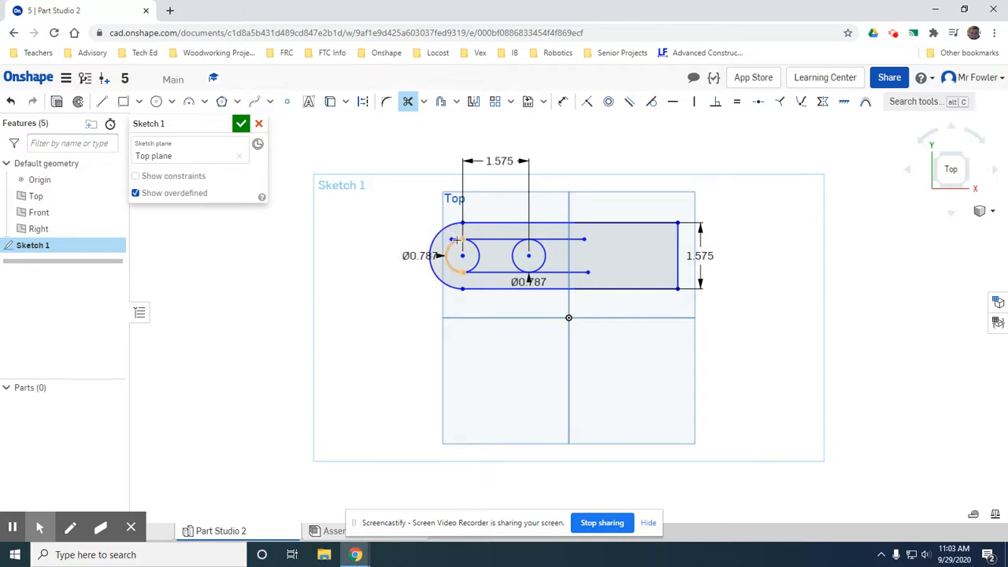
scroll(456, 239, up, 5)
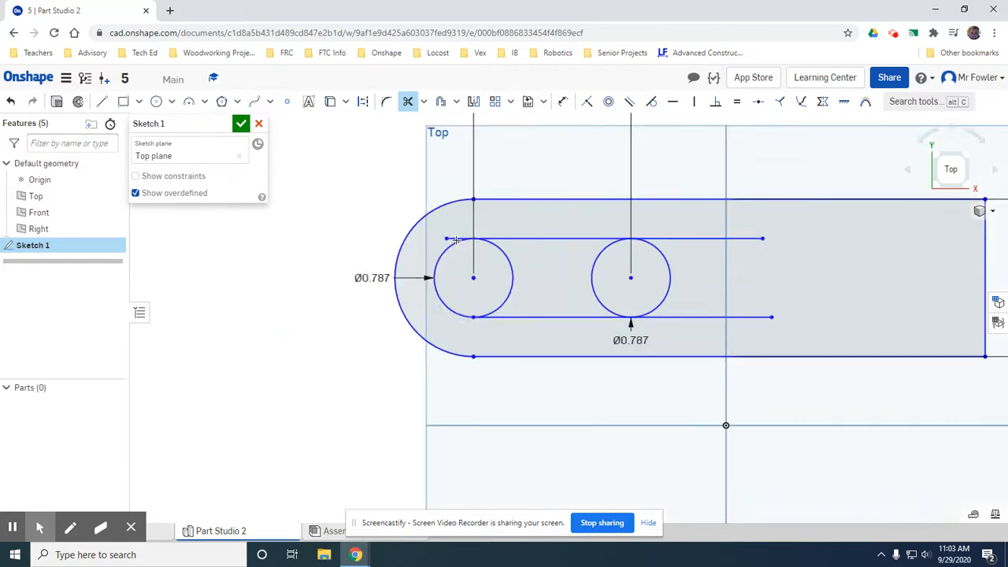
click(455, 238)
click(715, 238)
click(702, 318)
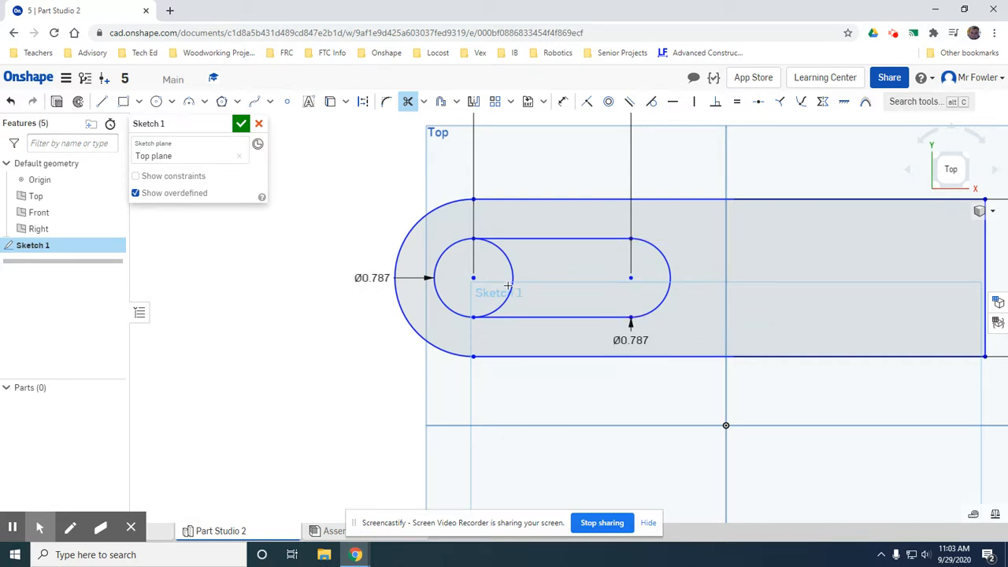
click(512, 286)
scroll(459, 286, up, 1)
scroll(457, 286, up, 2)
scroll(455, 282, down, 7)
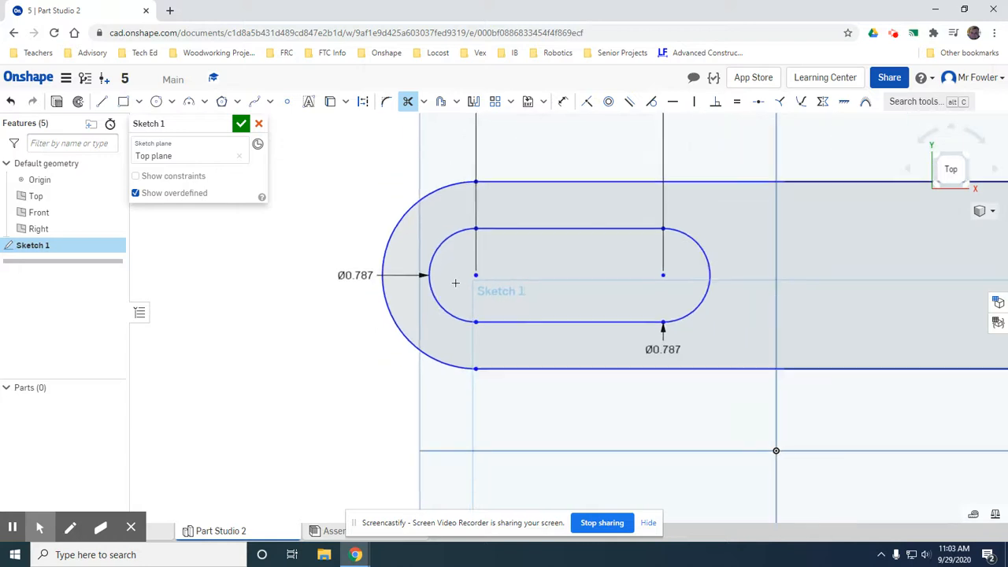
scroll(719, 233, up, 2)
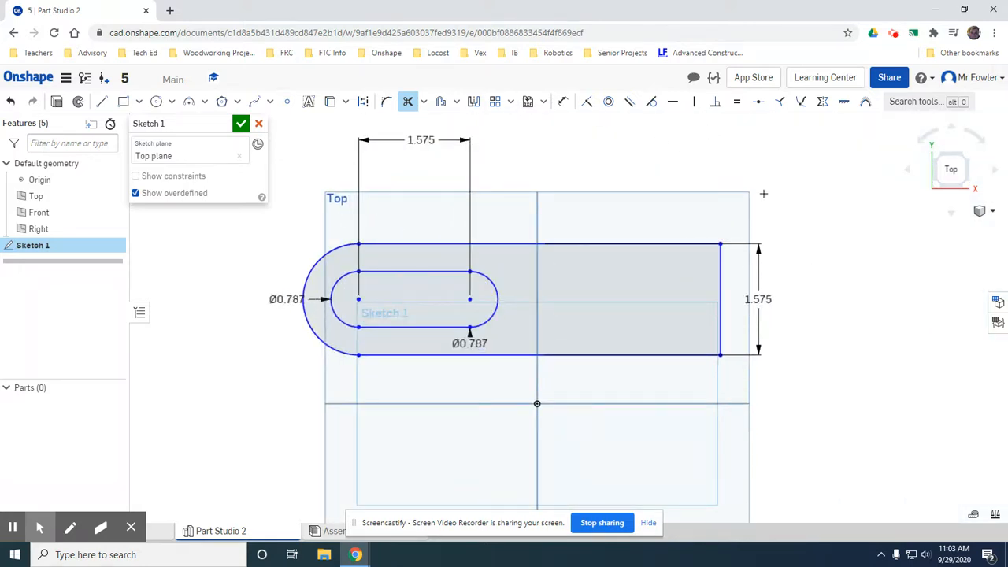
click(241, 124)
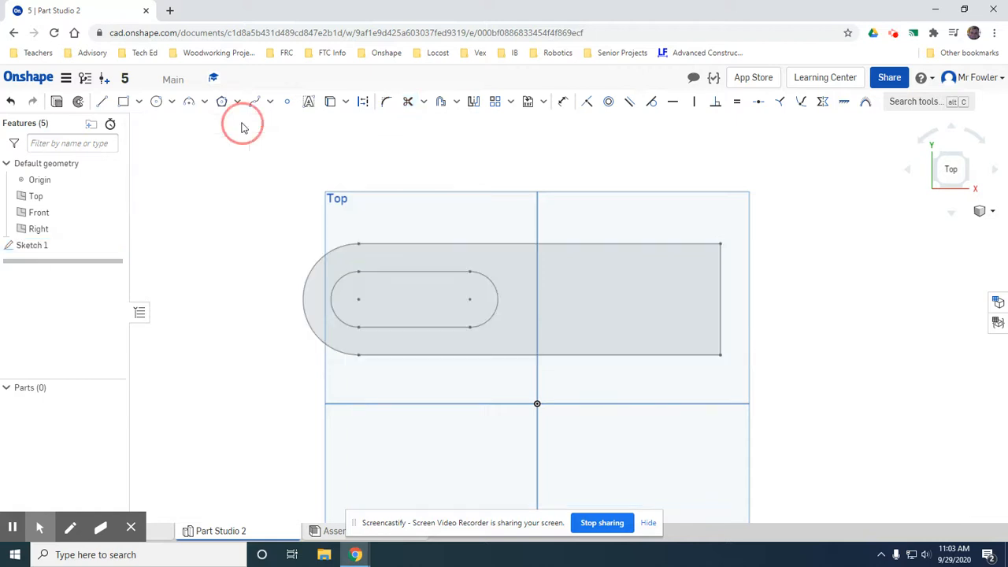
- Extrude the plate region around the slot as a new solid 10 mm deep
click(112, 102)
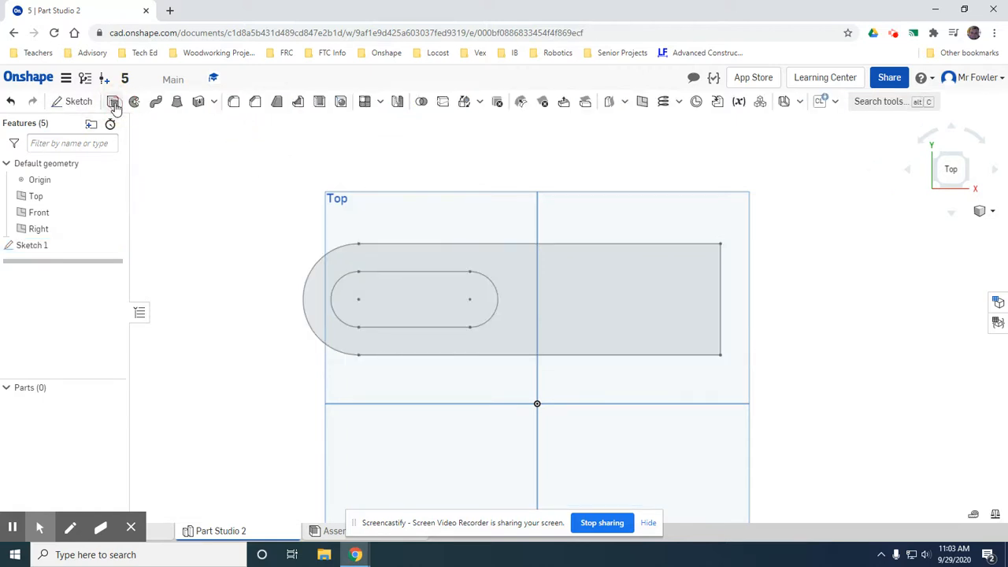
click(605, 305)
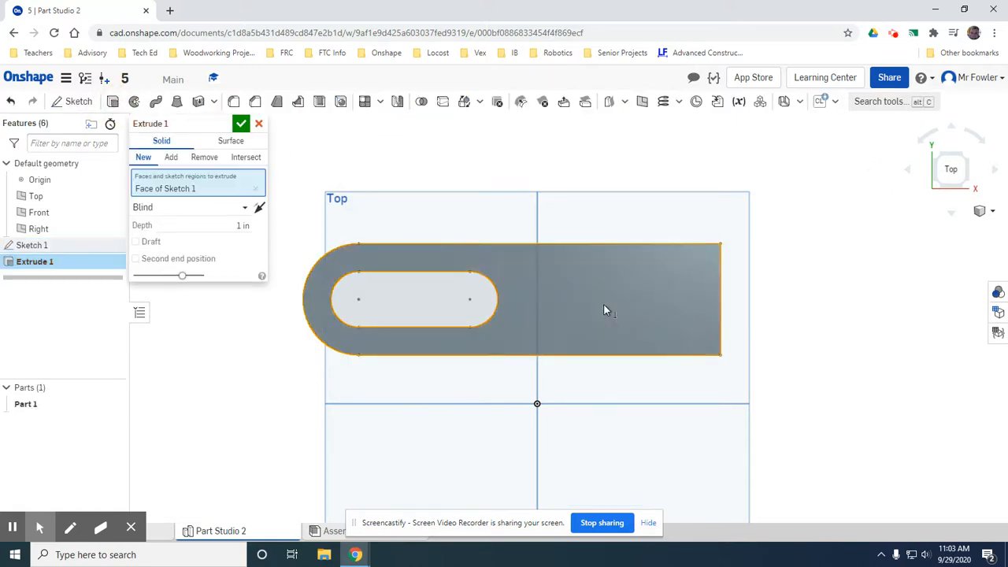
click(211, 223)
text(10 mm)
key(Return)
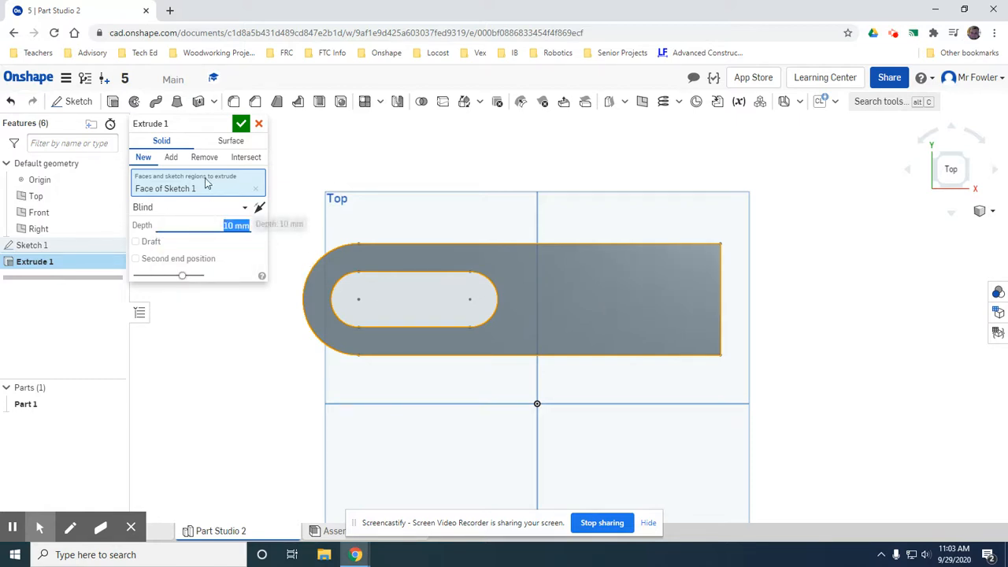
click(241, 124)
- Start a new sketch on the plate's long straight front side face
right_drag(616, 405, 594, 369)
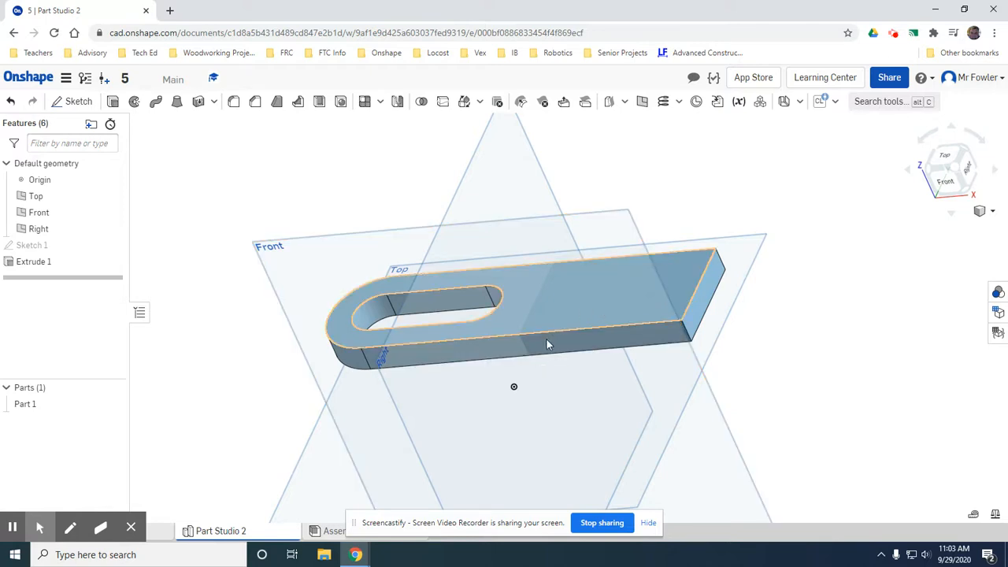
click(73, 101)
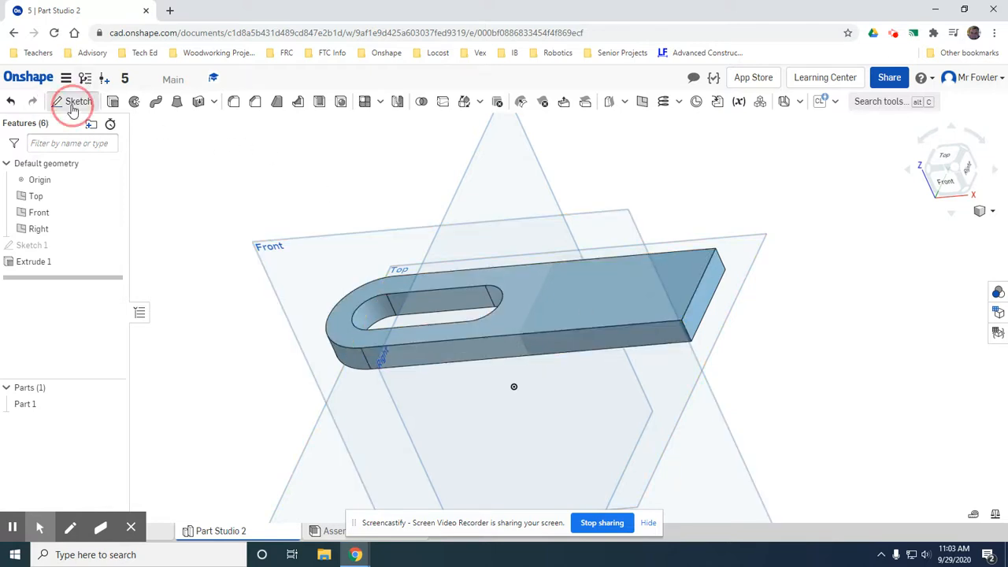
click(614, 337)
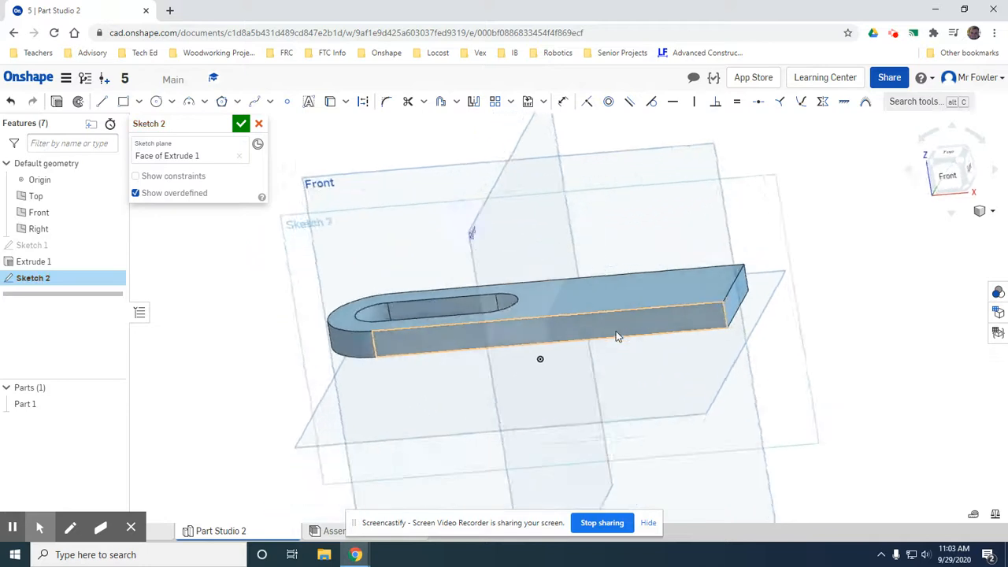
click(103, 102)
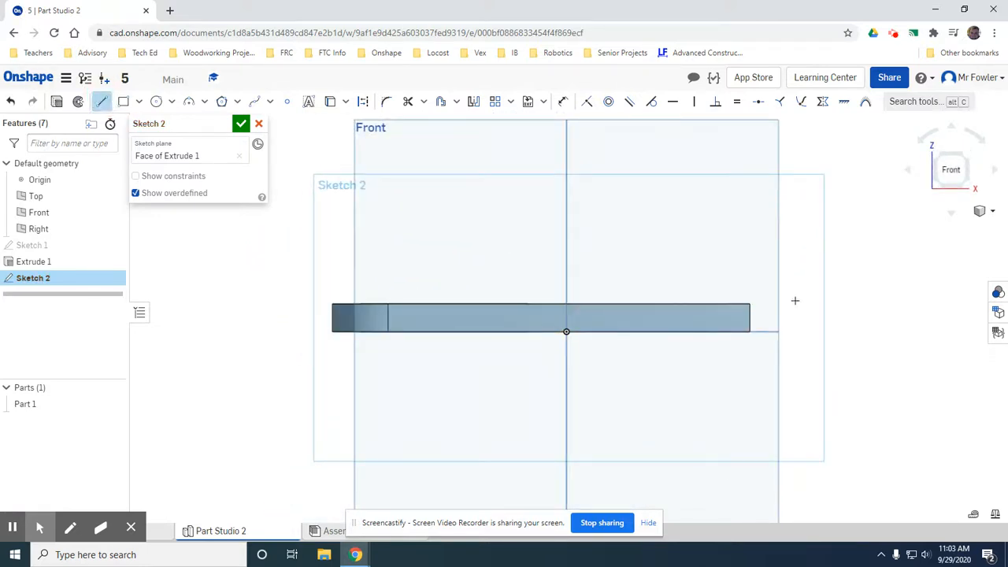
click(749, 303)
key(Escape)
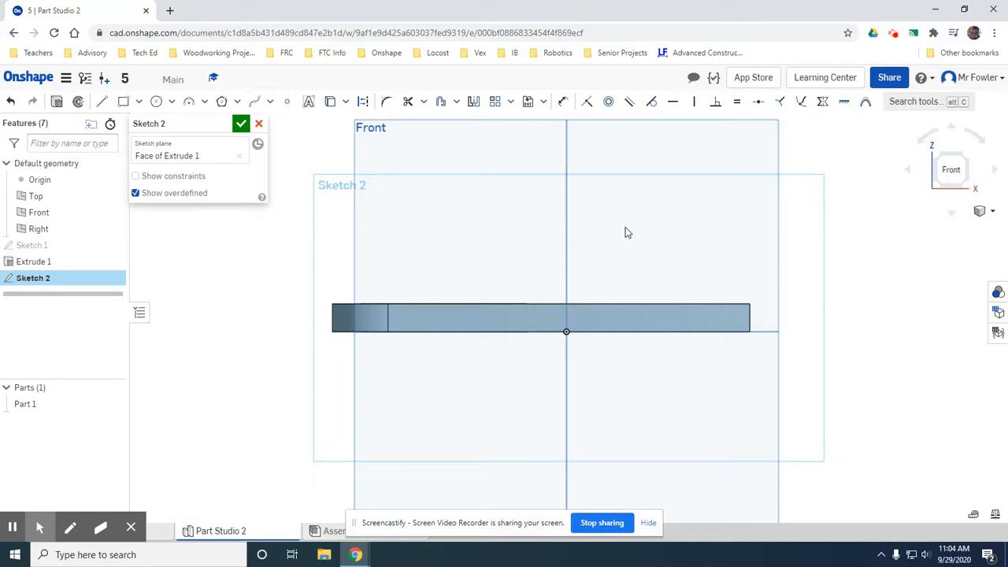
- Draw a vertical line 30 mm long upward from the upper corner at the plate's square end
click(102, 101)
click(749, 303)
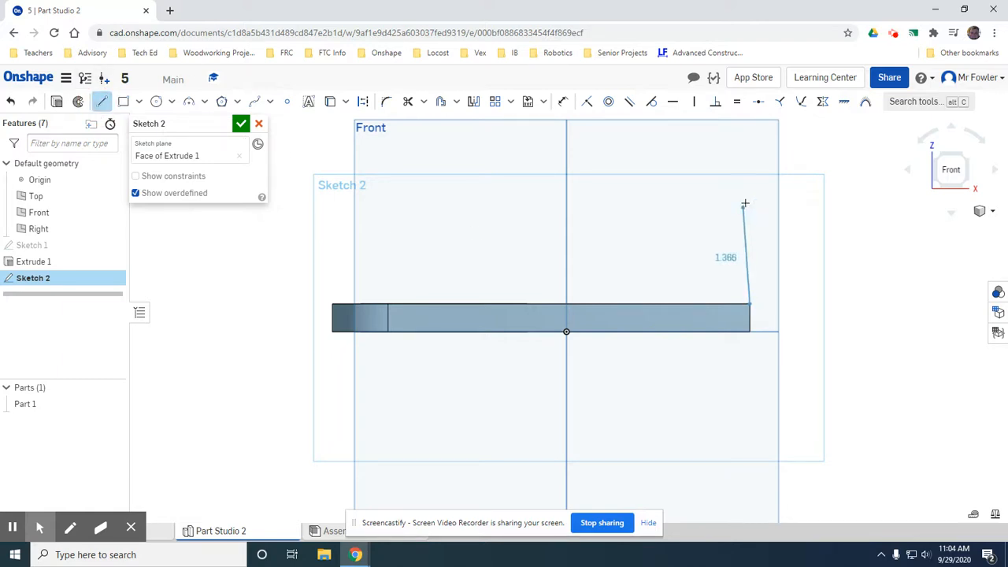
click(746, 203)
text(30)
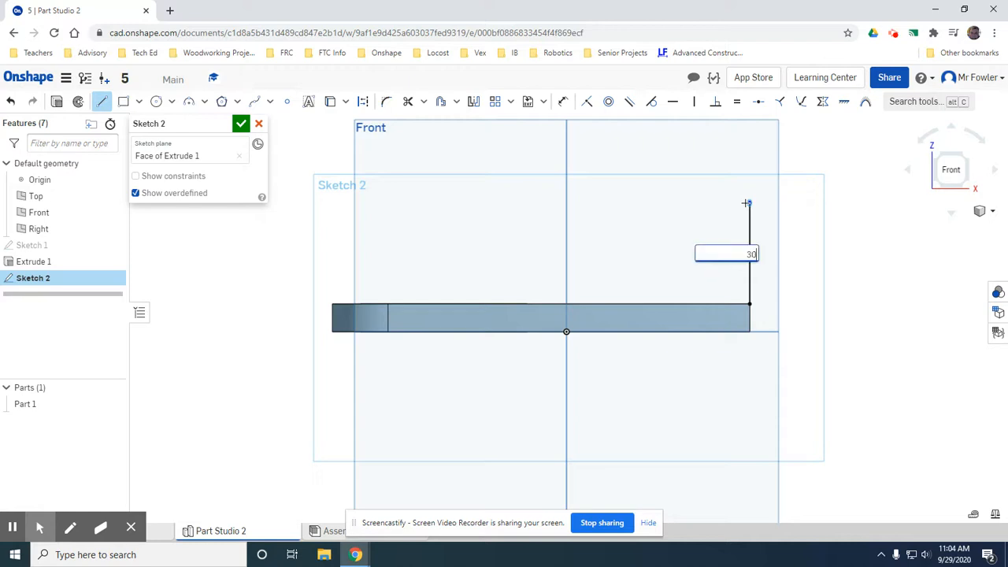
text(mm)
key(Return)
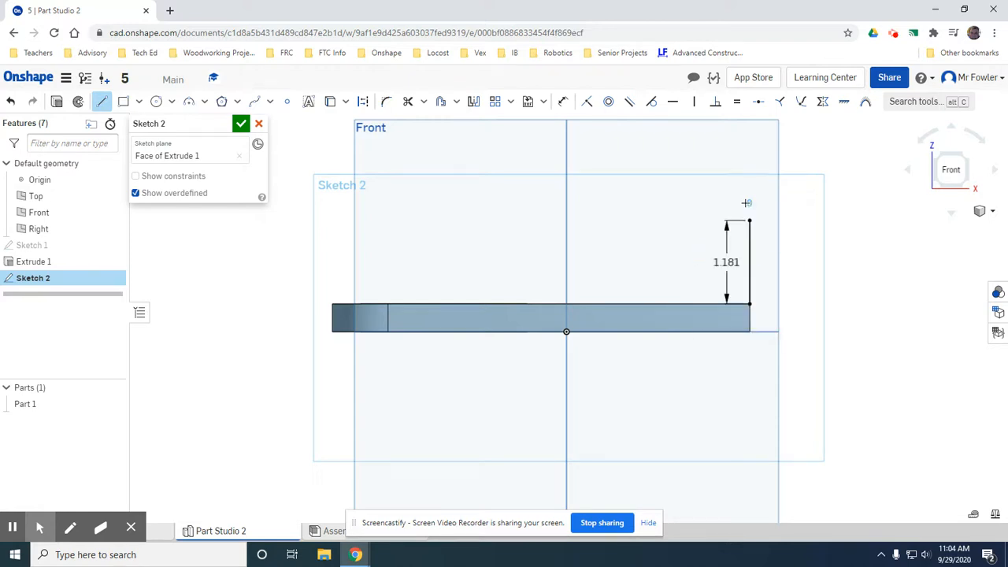
- Draw a 50 mm horizontal line from the vertical line's upper end toward the slot, and a vertical line down to the plate's top edge
click(660, 217)
text(50mm)
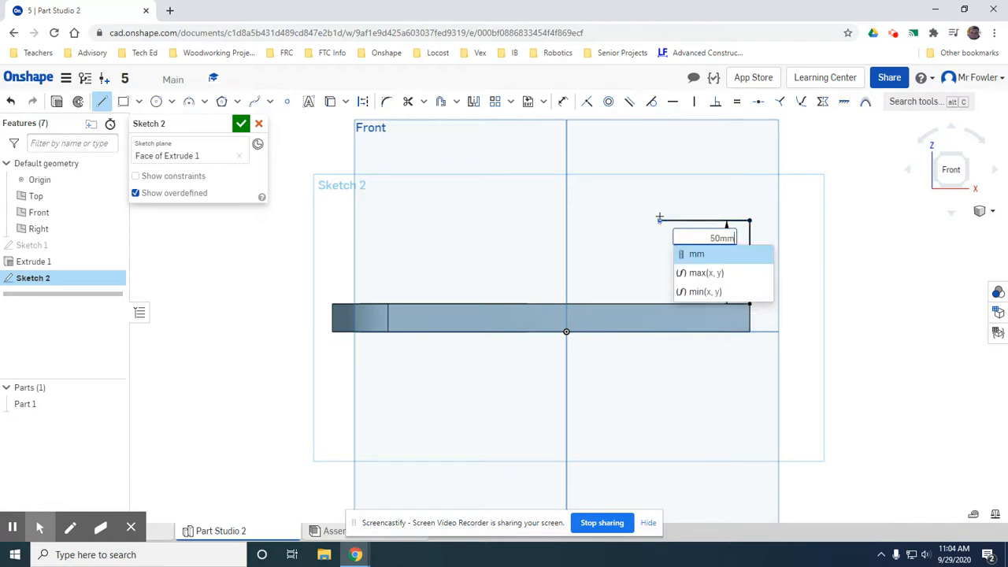
key(Return)
click(610, 220)
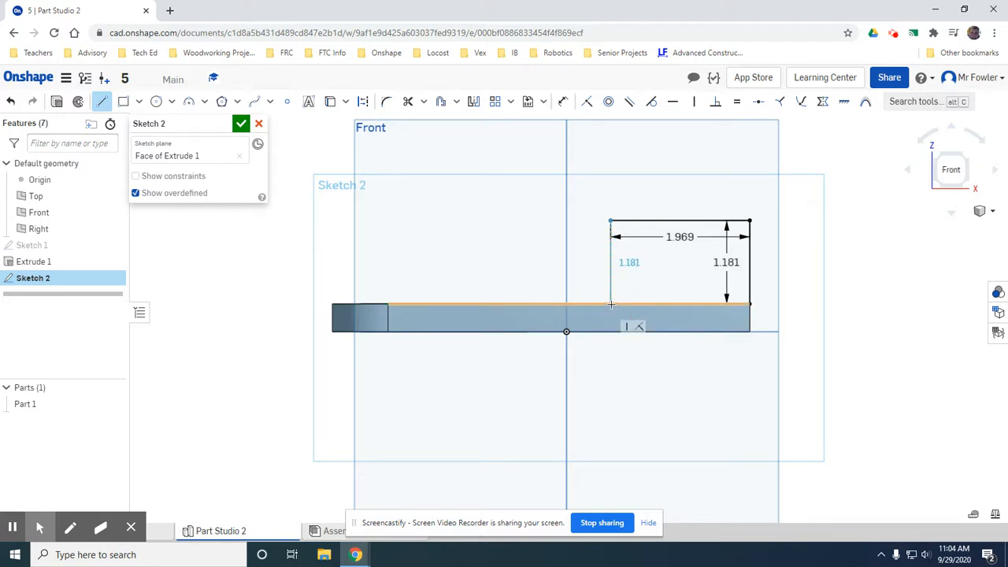
click(610, 304)
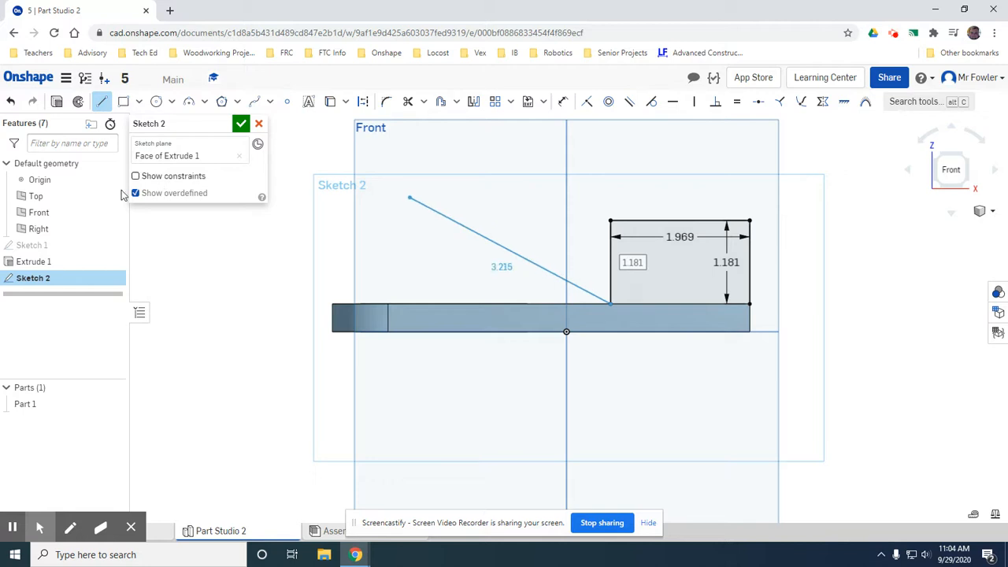
- Draw a circle centred on the midpoint of the 50 mm line and reaching its end, and undo the circle's conflicting diameter dimension
click(155, 101)
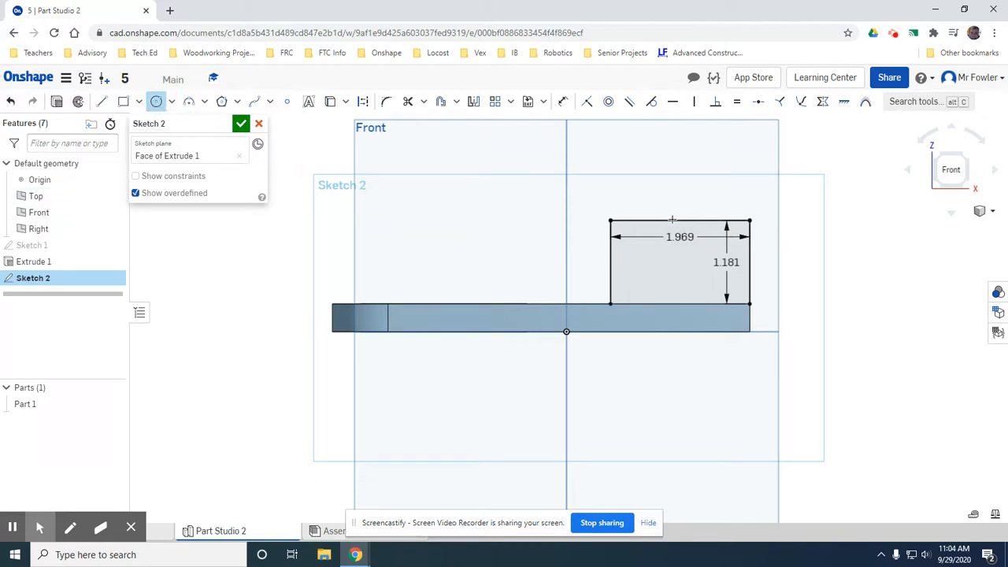
click(681, 220)
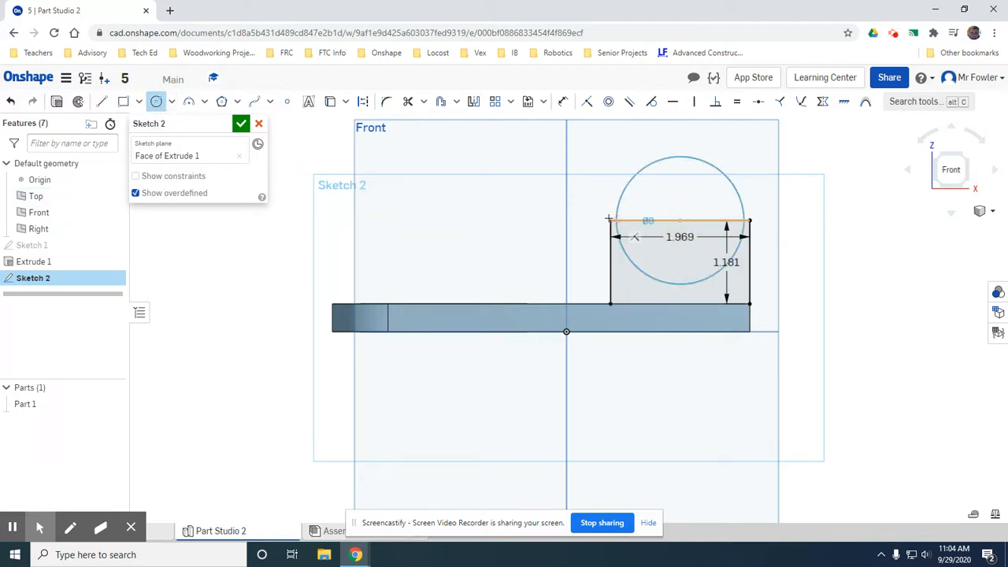
click(607, 220)
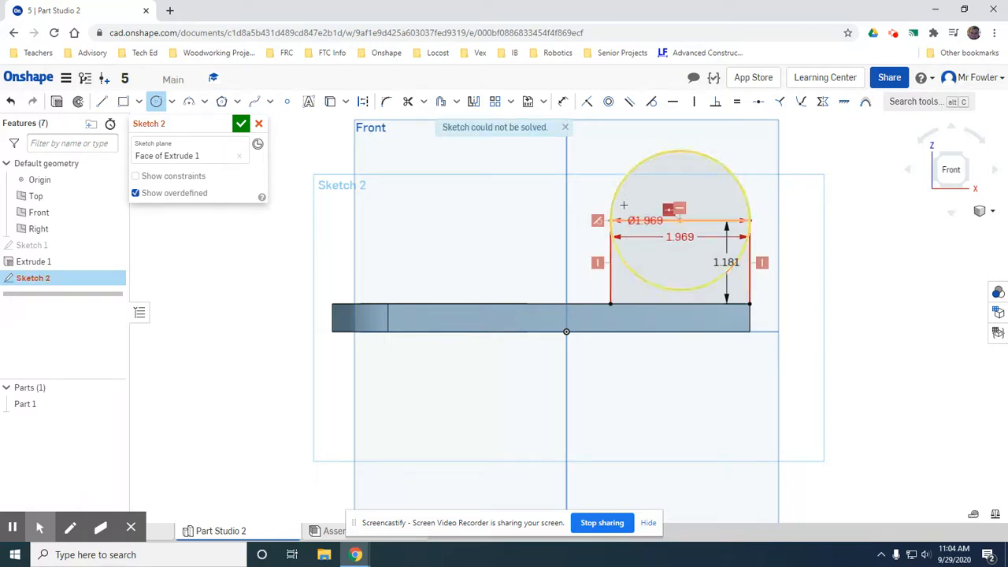
key(Escape)
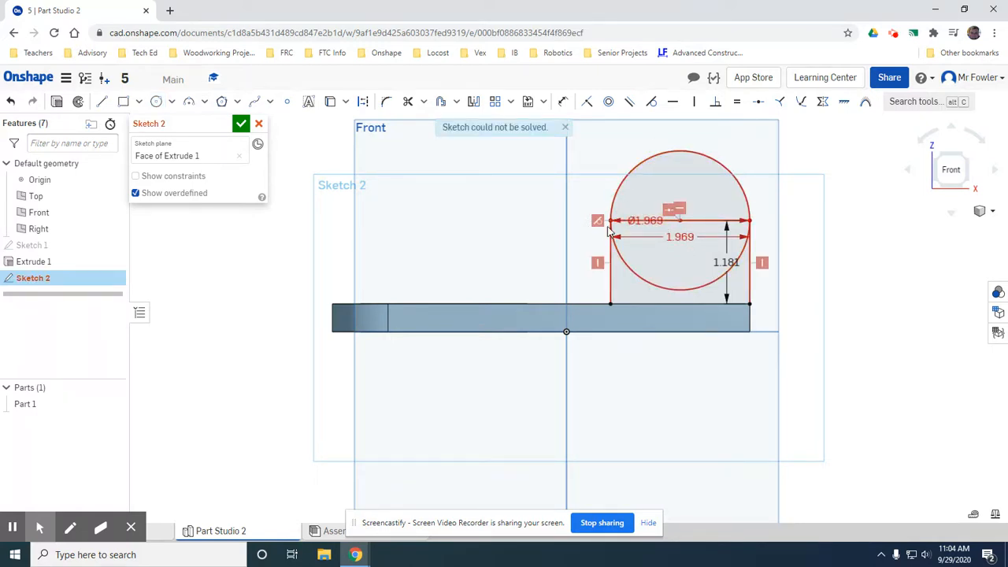
click(633, 223)
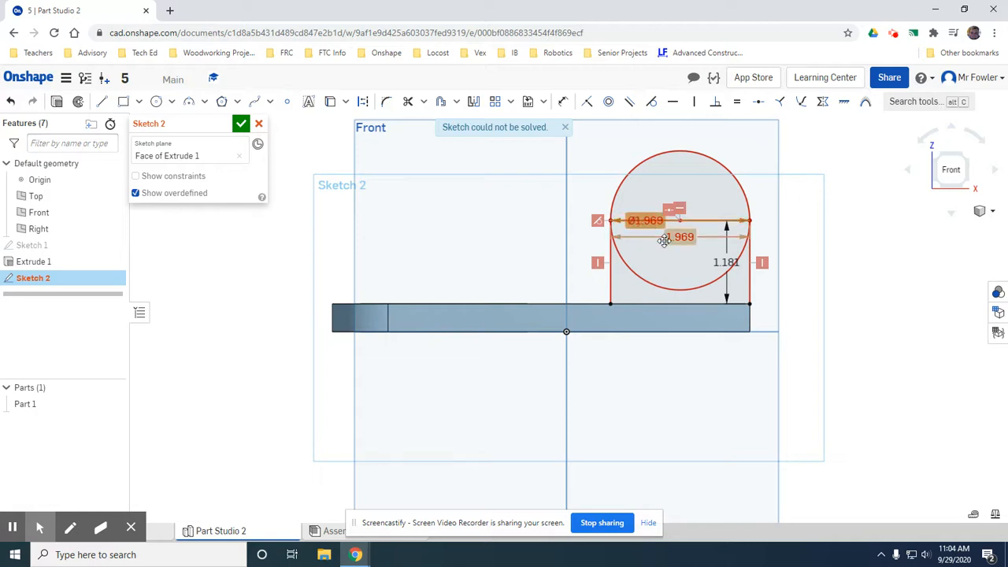
click(662, 244)
key(ctrl+z)
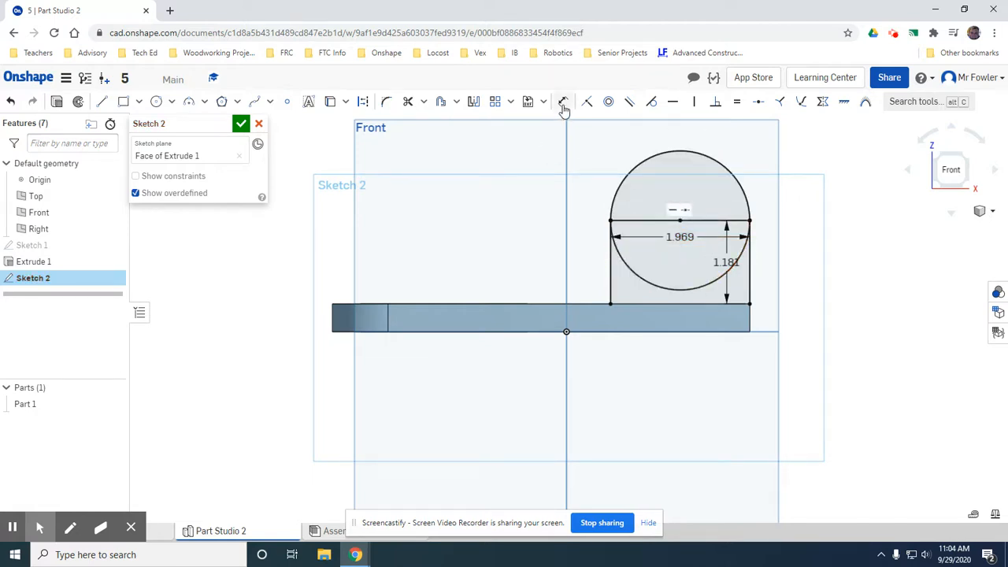
- Trim away the circle's lower half and the horizontal line through its centre to leave a round-topped upright profile
click(405, 102)
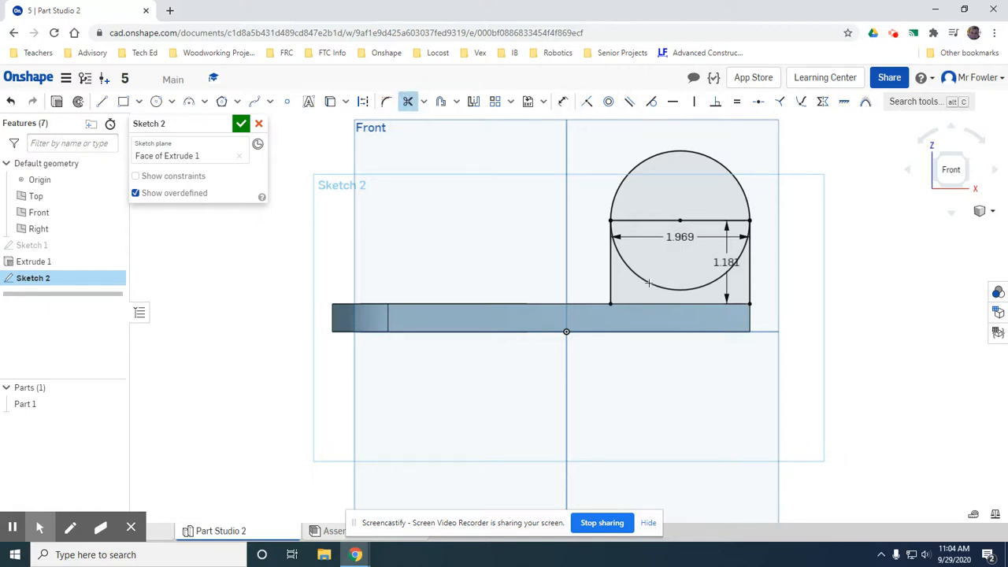
click(638, 274)
click(638, 220)
click(703, 221)
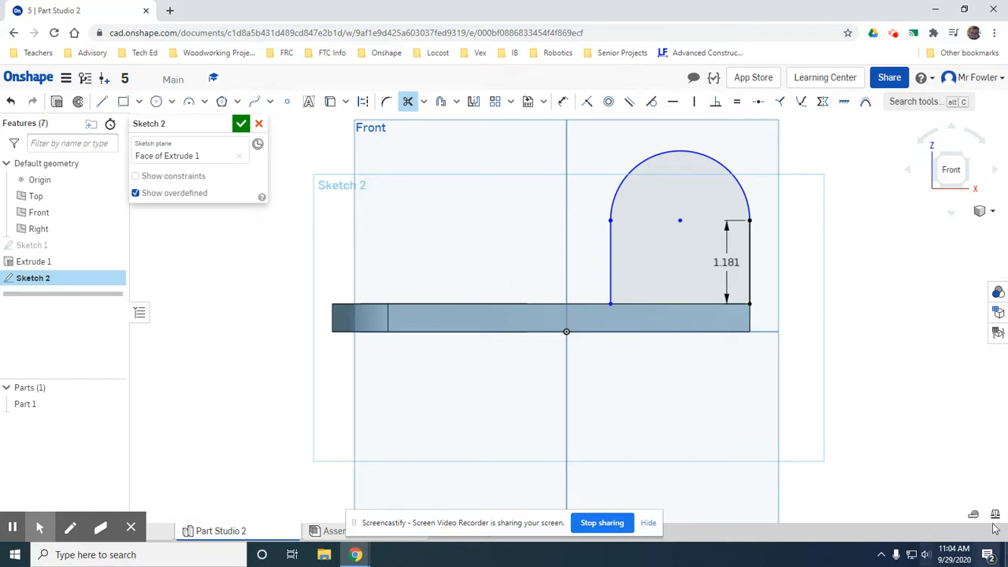
- Draw a 1.181 in diameter circle concentric with the upright's rounded top, and finish the sketch
click(157, 102)
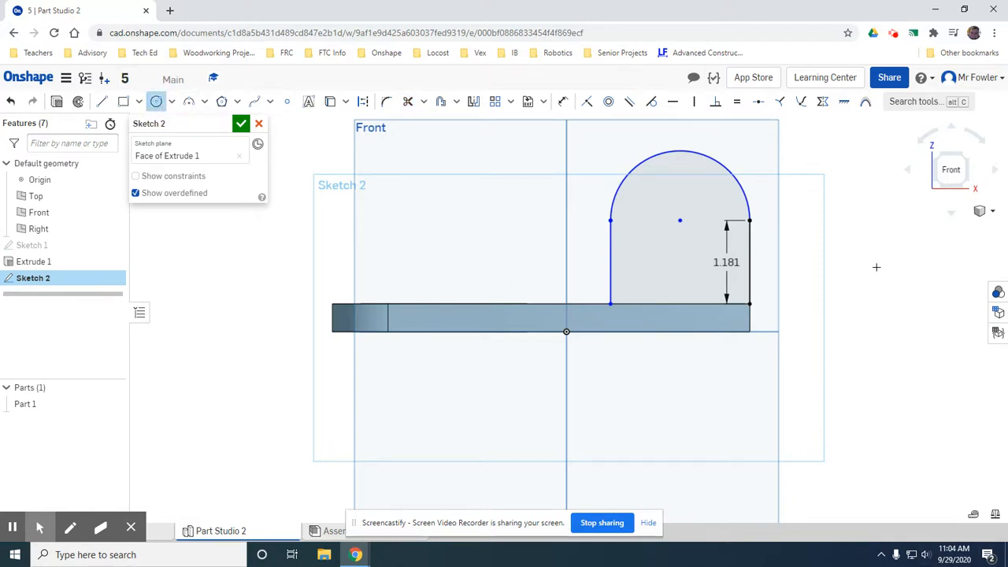
click(680, 219)
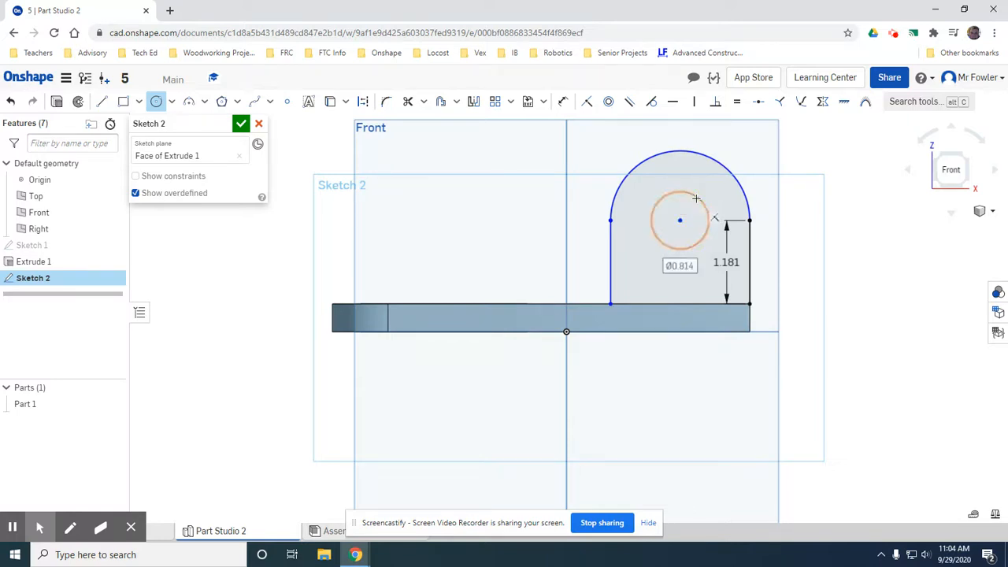
text(1.181)
key(Return)
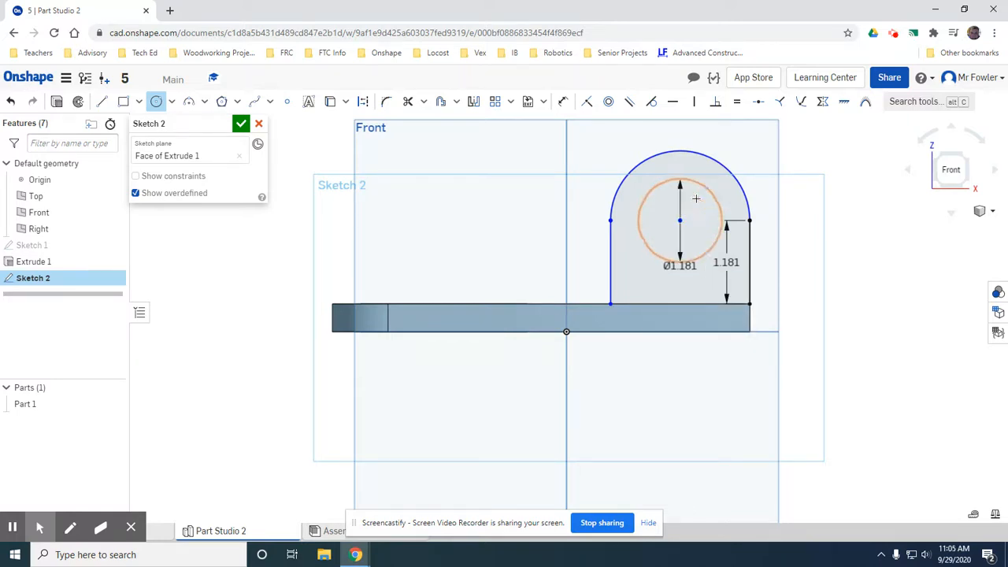
click(241, 123)
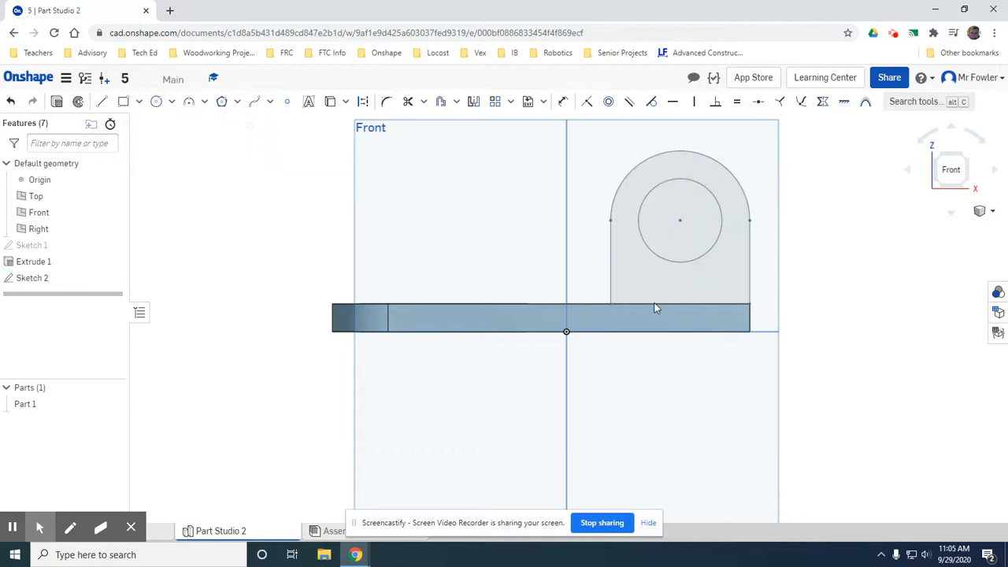
- Extrude the round-topped upright profile as an addition to the plate, reversing its direction and ending up to the plate's opposite long side face
mouse_move(861, 349)
right_down()
mouse_move(767, 360)
mouse_move(810, 355)
mouse_move(963, 394)
mouse_move(802, 416)
mouse_move(760, 448)
mouse_move(780, 459)
right_up()
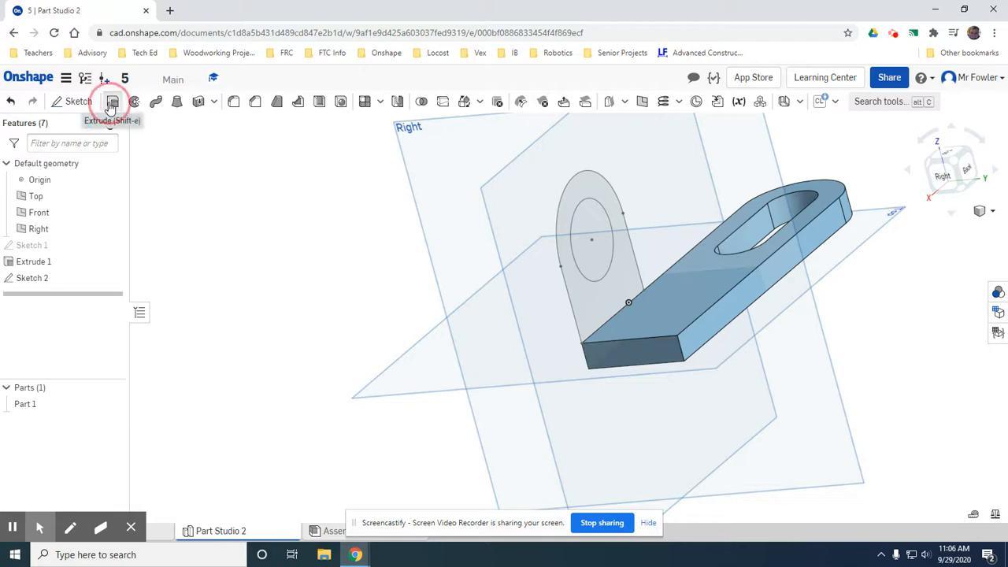
click(113, 101)
click(595, 302)
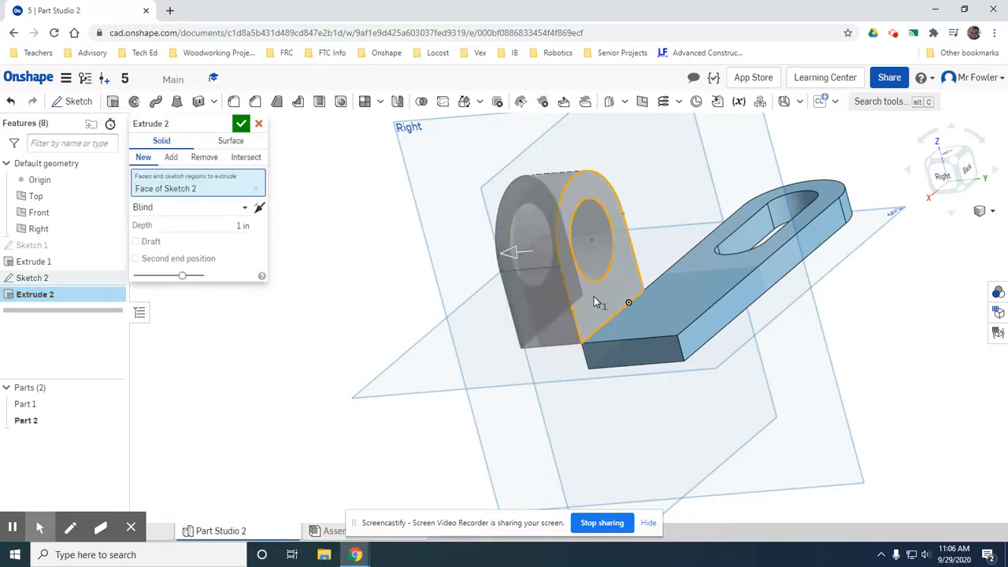
click(171, 158)
click(260, 209)
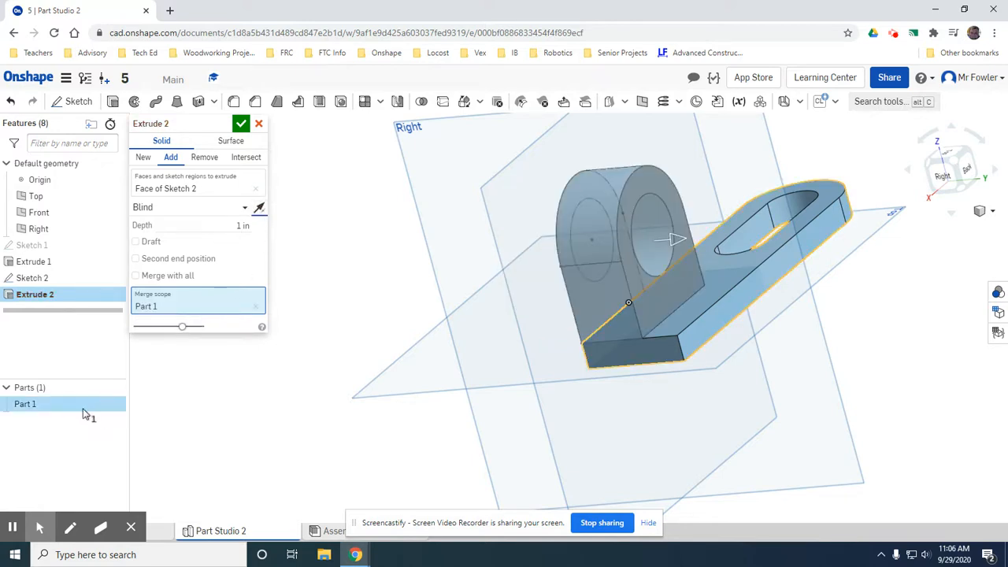
click(209, 226)
click(237, 207)
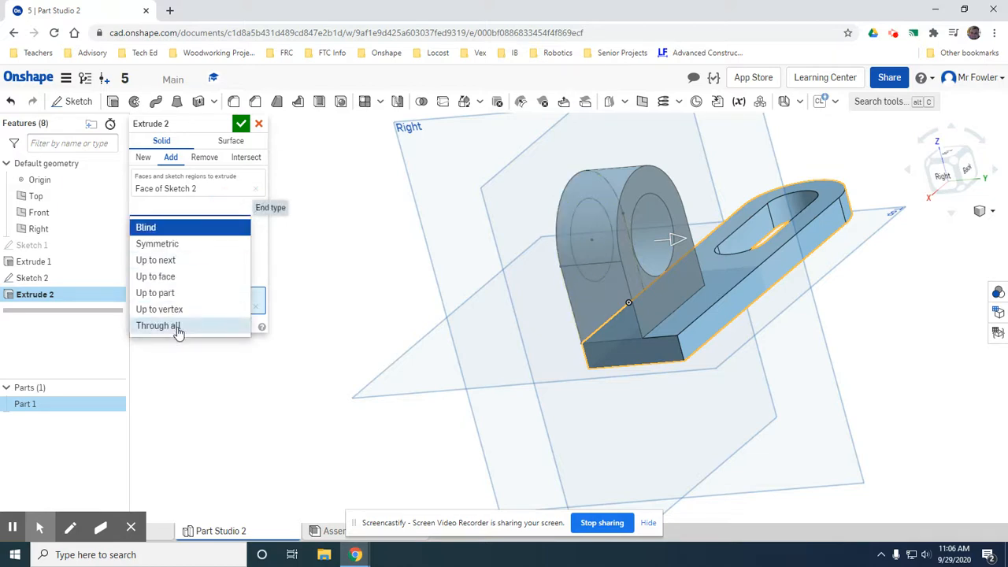
click(180, 277)
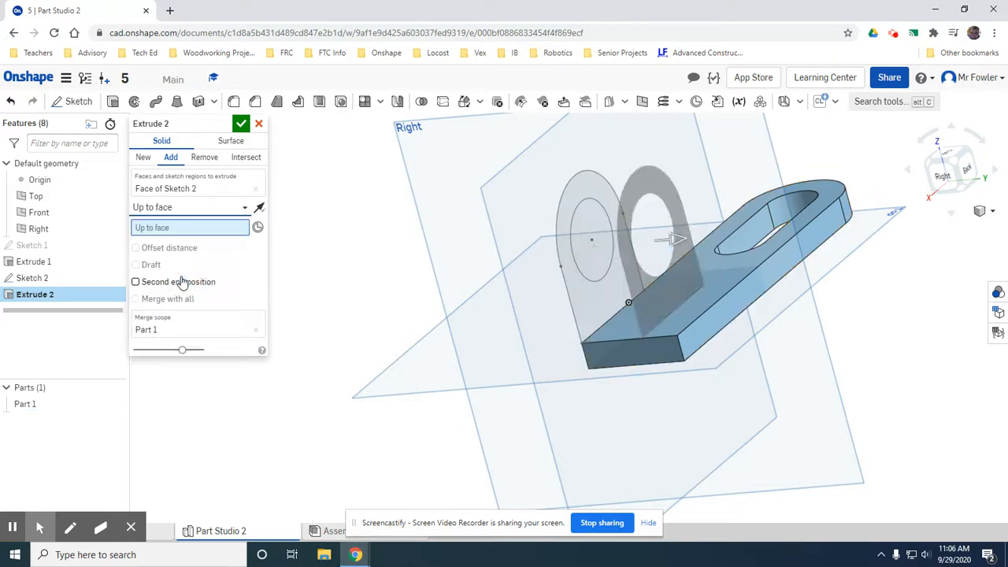
click(713, 330)
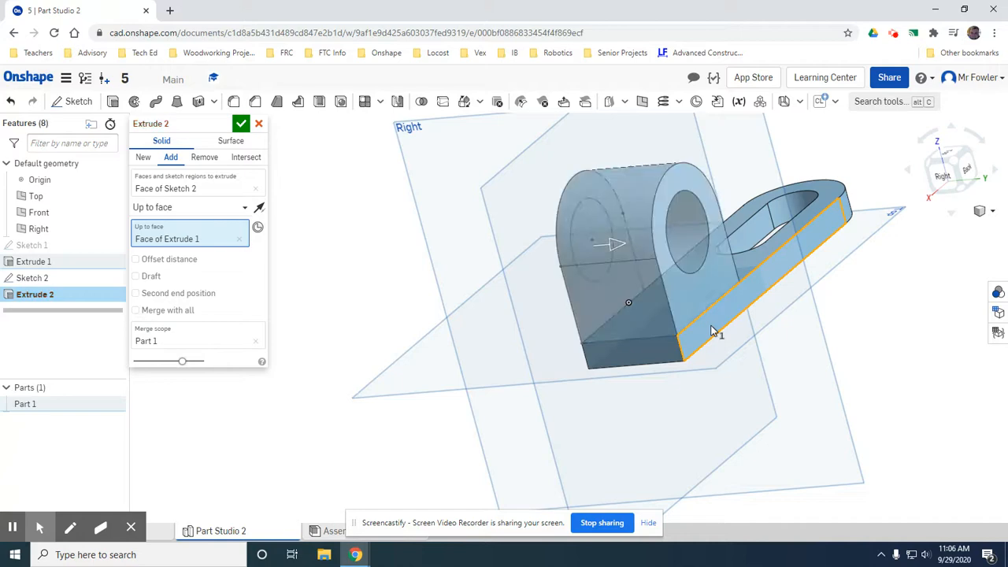
click(241, 123)
- On the lug's flat face toward the slot, sketch a vertical line about 2.8 in long, starting 10 mm from the base edge's midpoint
right_drag(788, 341, 707, 300)
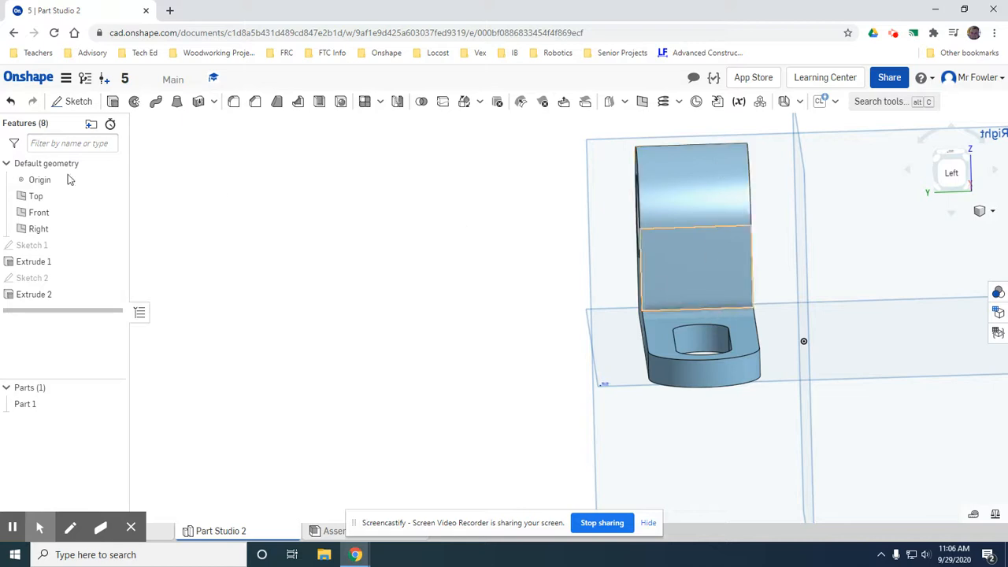
click(75, 102)
click(693, 281)
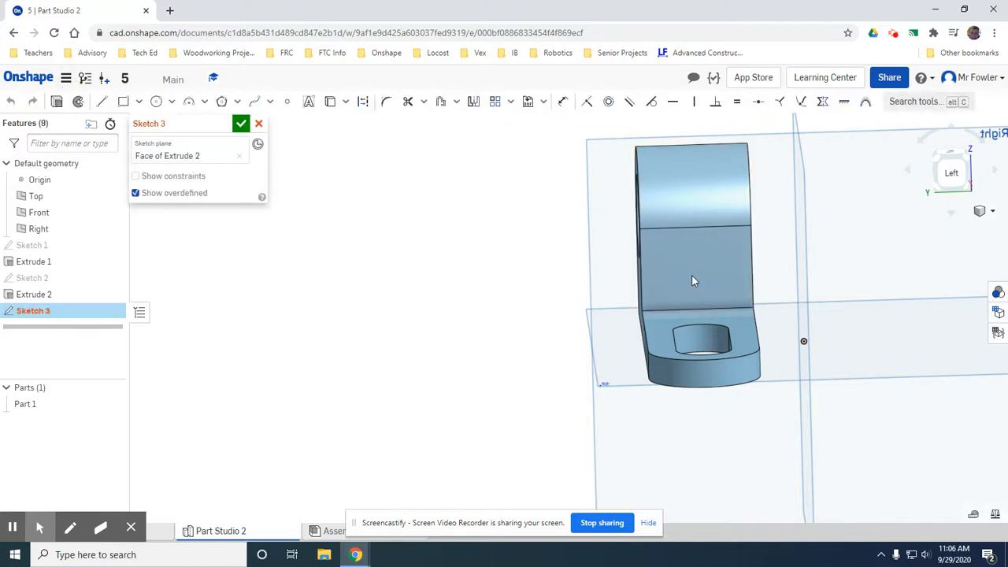
key(n)
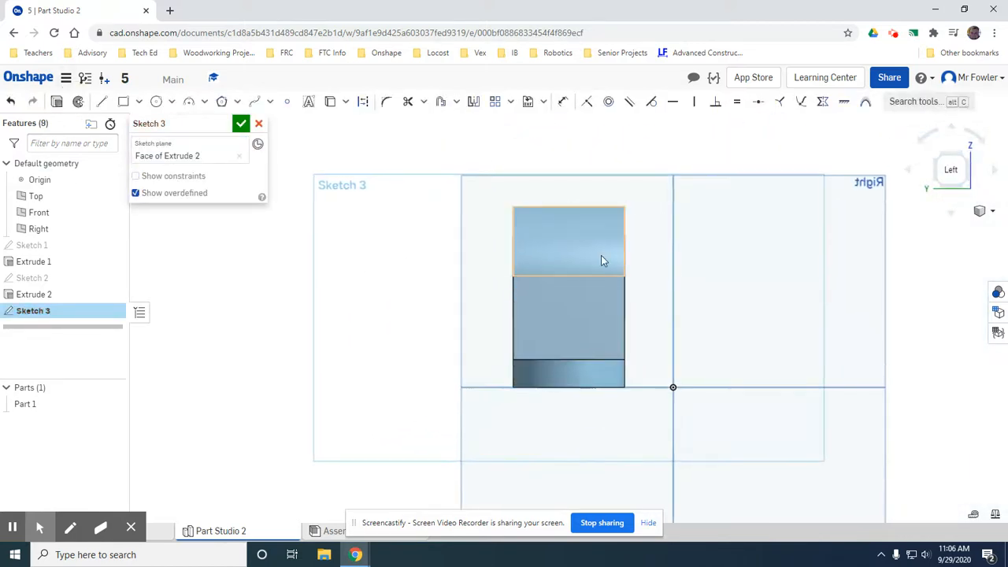
mouse_move(599, 289)
right_down()
mouse_move(608, 289)
mouse_move(601, 292)
right_up()
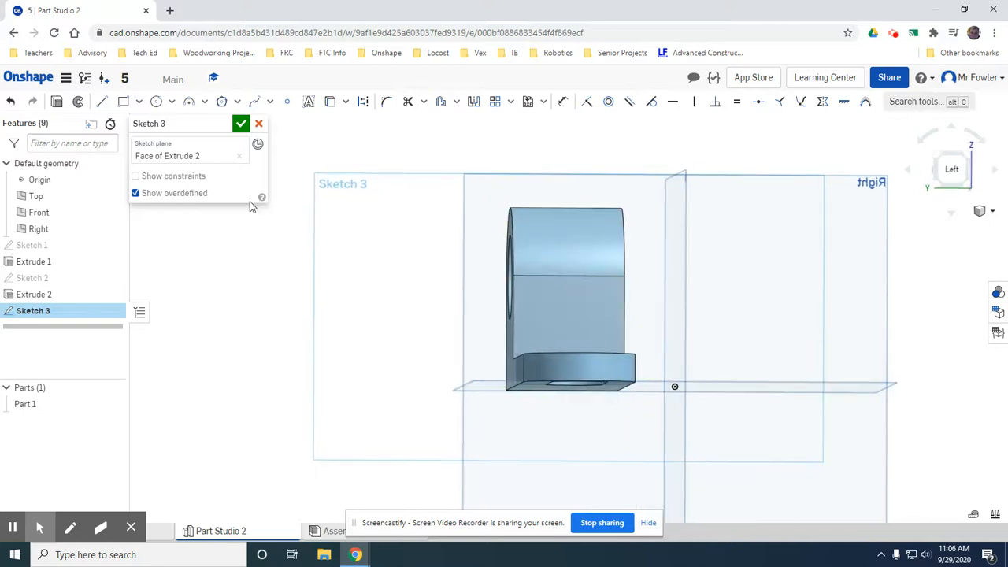
key(n)
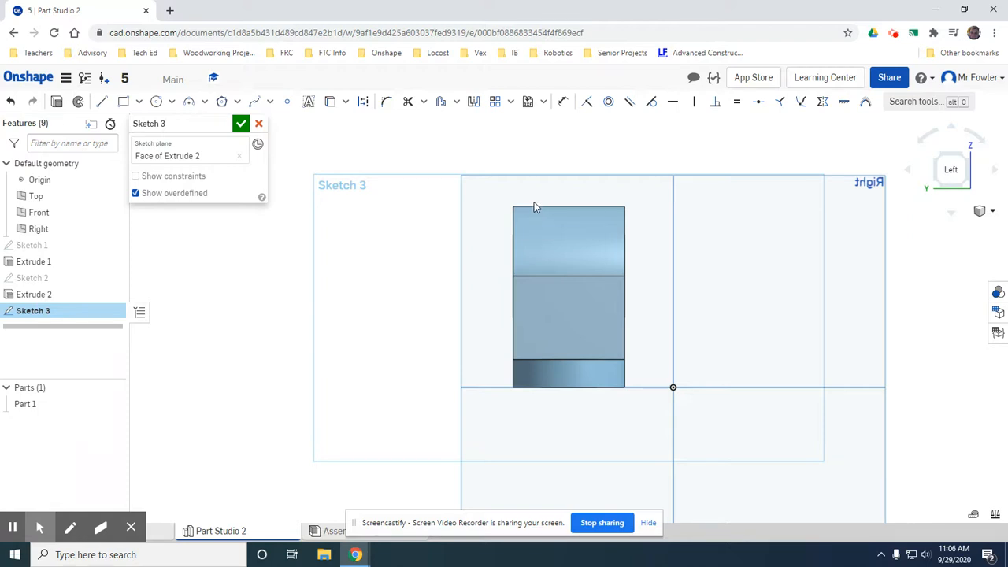
click(104, 102)
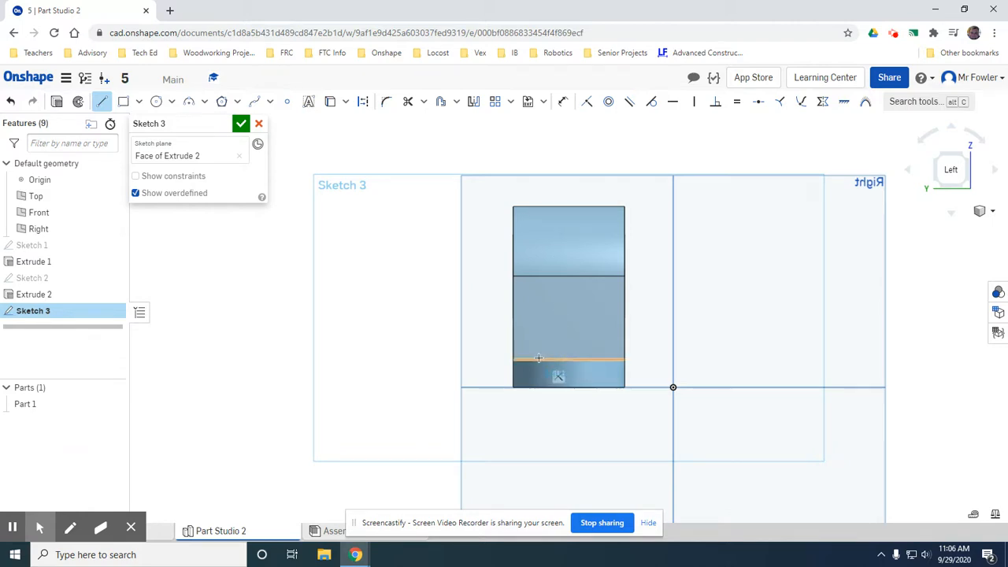
click(538, 357)
text(10)
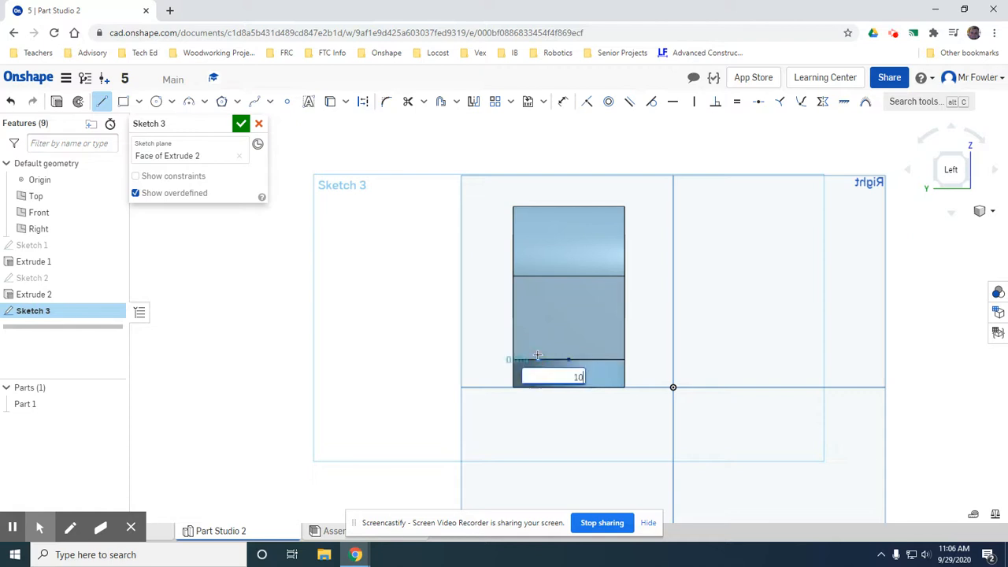
text(mm)
key(Return)
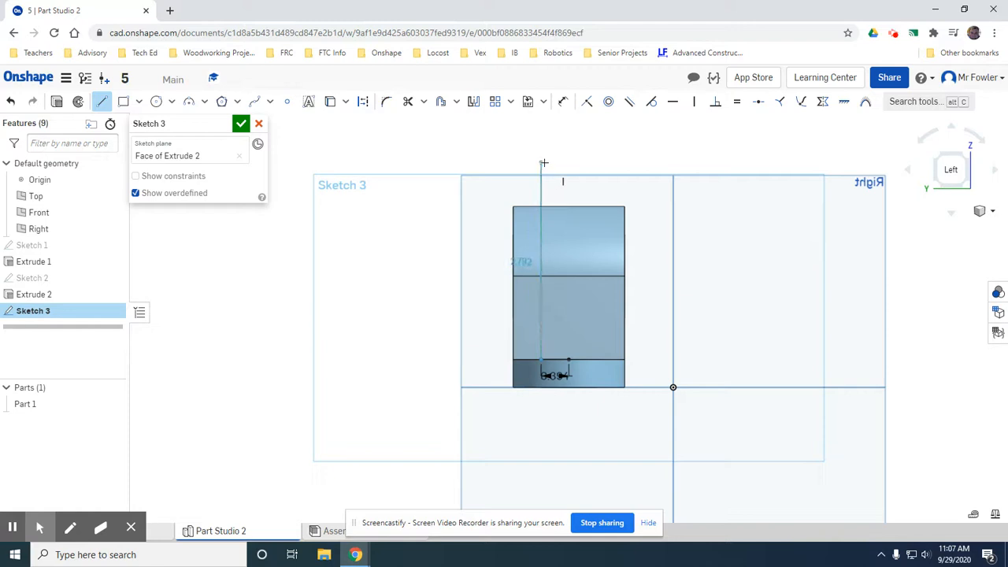
click(543, 163)
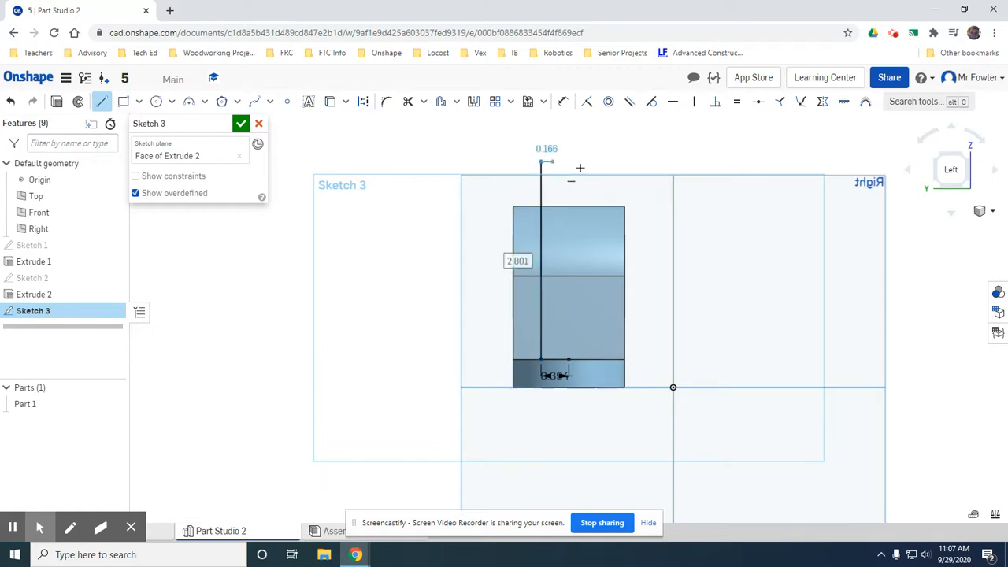
- Draw a 20 mm horizontal line from the vertical line's upper end, a vertical line down to the base edge and a line to its midpoint; finish the sketch
click(589, 163)
text(20mm)
key(Return)
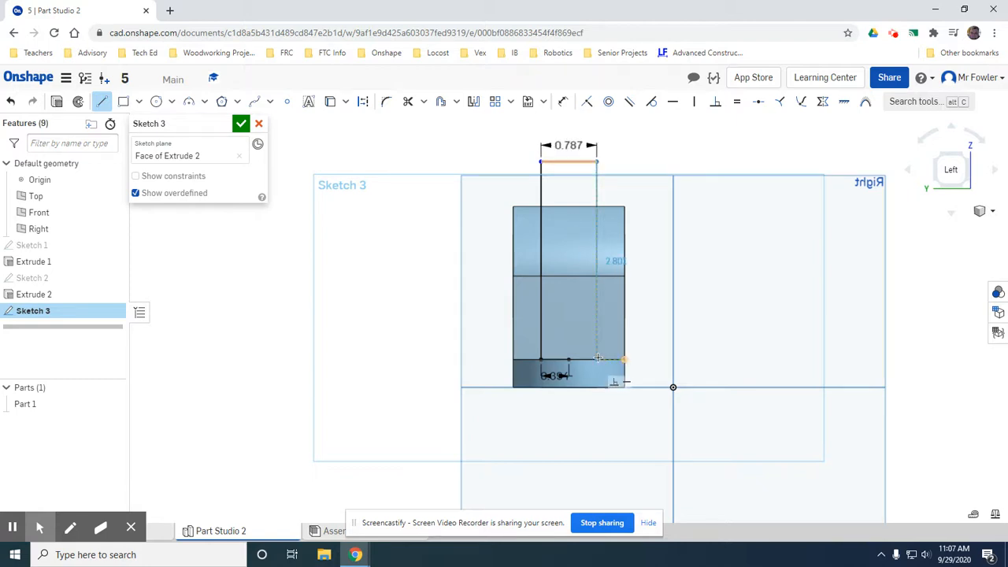
click(595, 360)
click(568, 358)
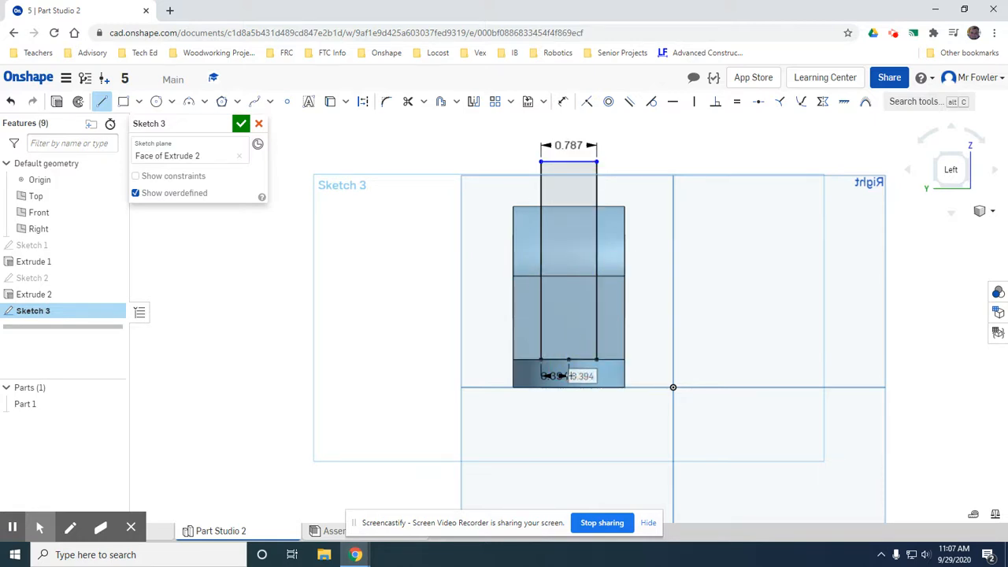
click(241, 124)
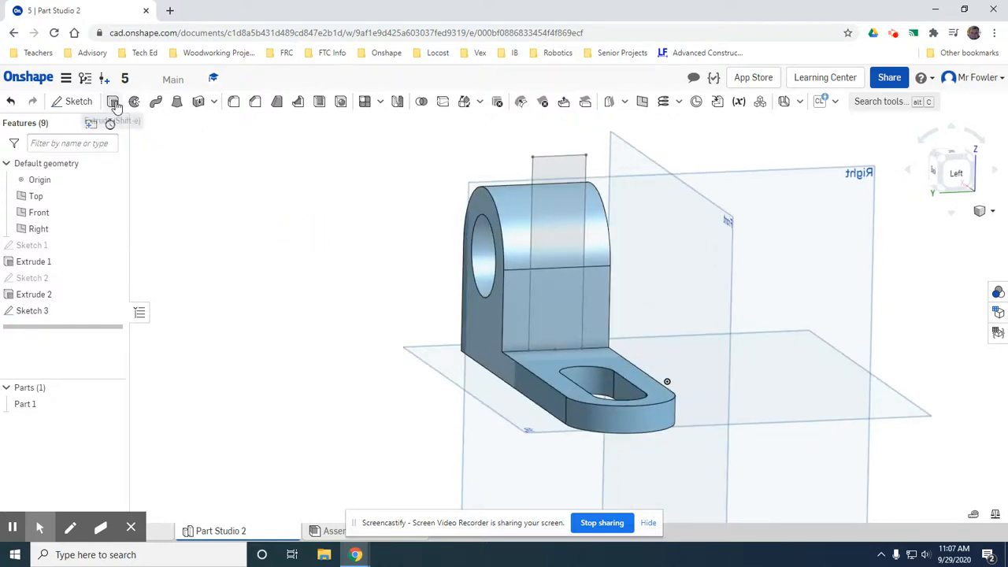
- Cut the rectangle's two sketch regions through all of the lug with a Remove extrude to split it into two ears
click(114, 103)
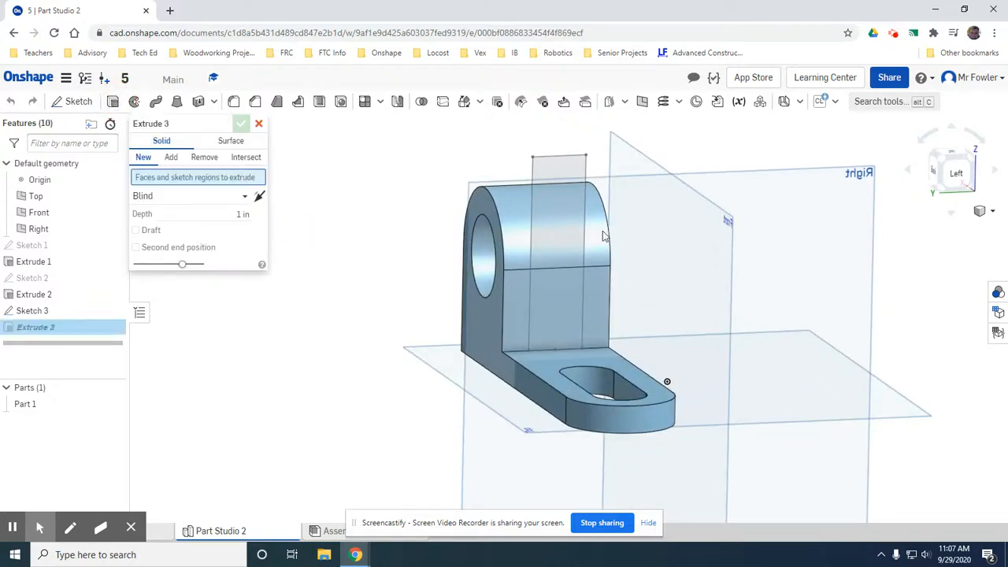
click(203, 158)
click(221, 198)
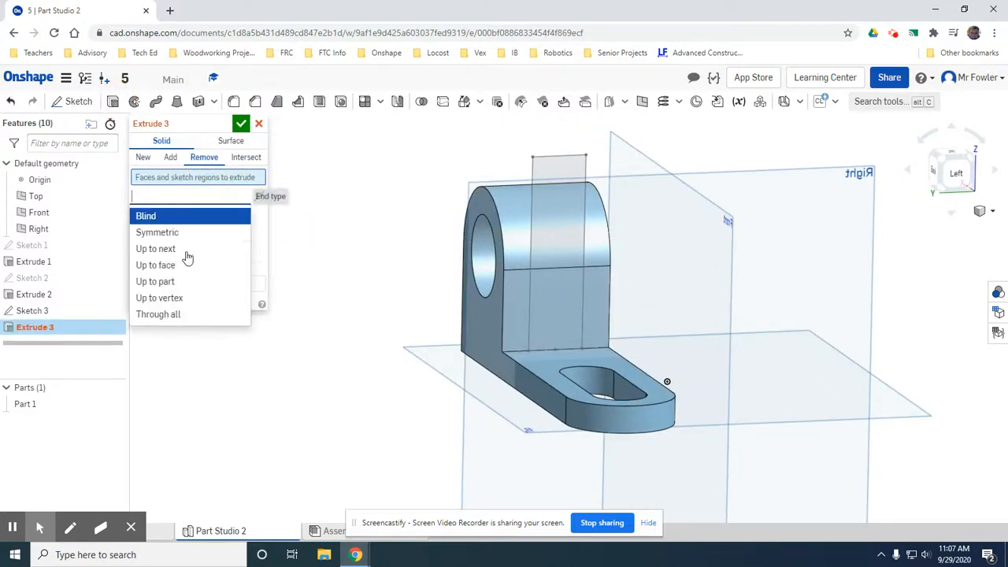
click(186, 312)
click(564, 224)
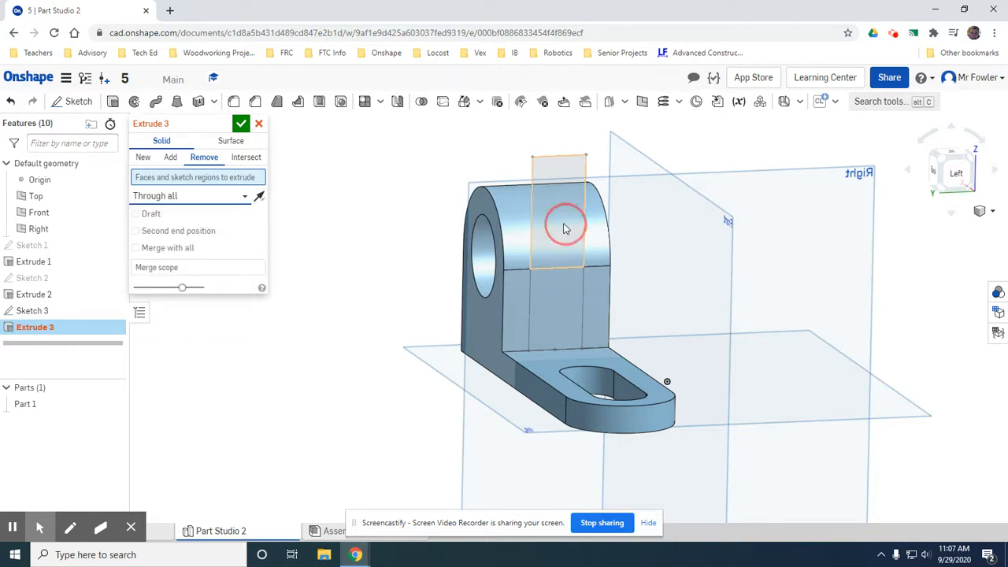
click(554, 307)
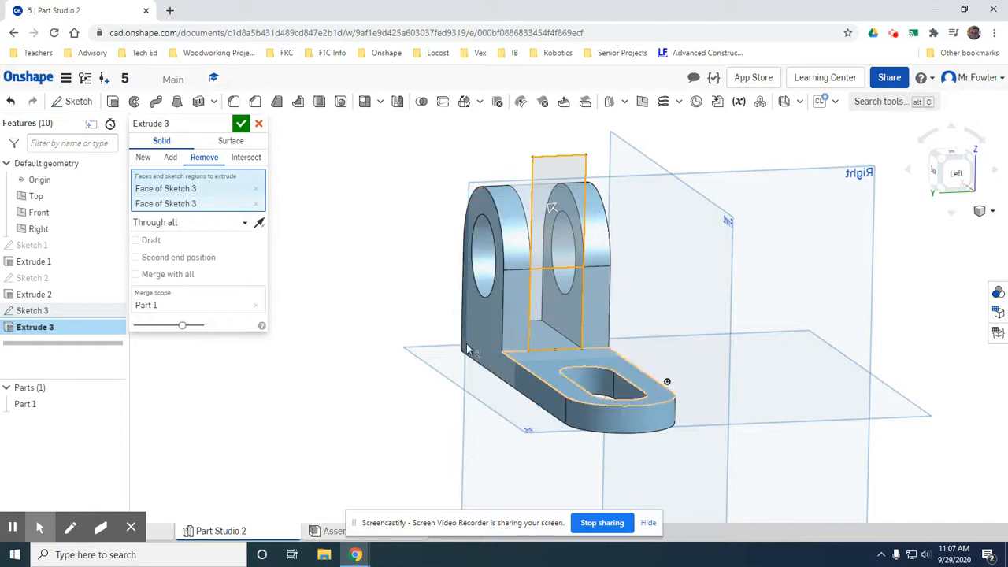
click(241, 123)
right_drag(816, 341, 662, 344)
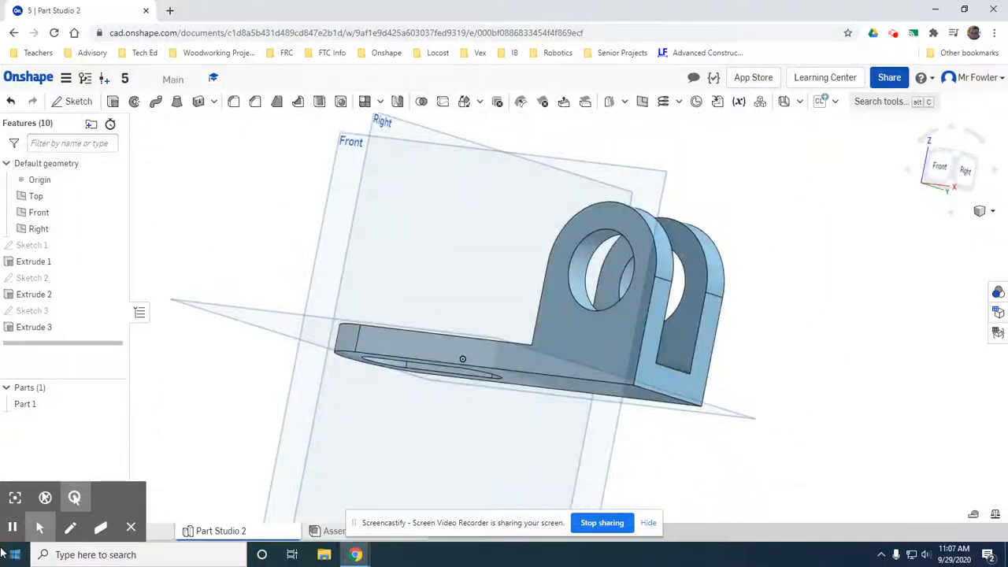